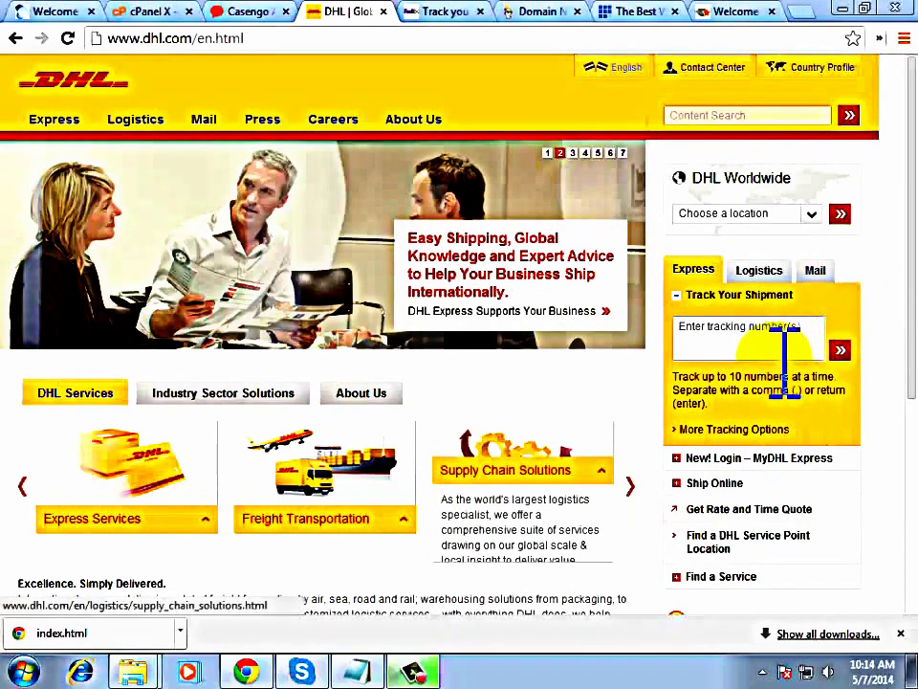
Close the GoDaddy and Bluehost tabs, leaving the vccghana Express Delivery site showing
{"action": "left_click", "coordinate": [435, 11]}
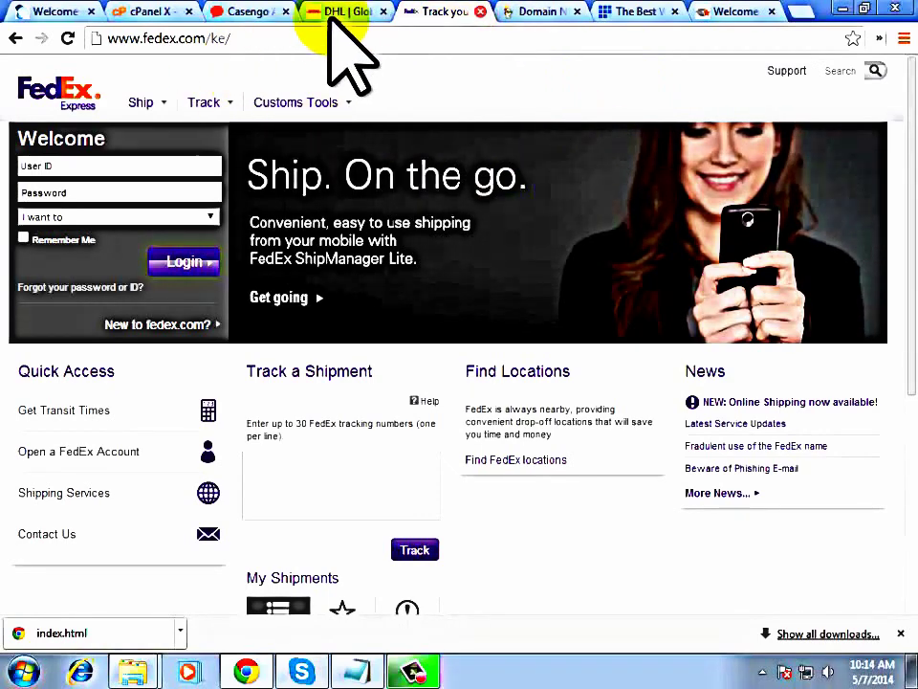
{"action": "left_click", "coordinate": [537, 12]}
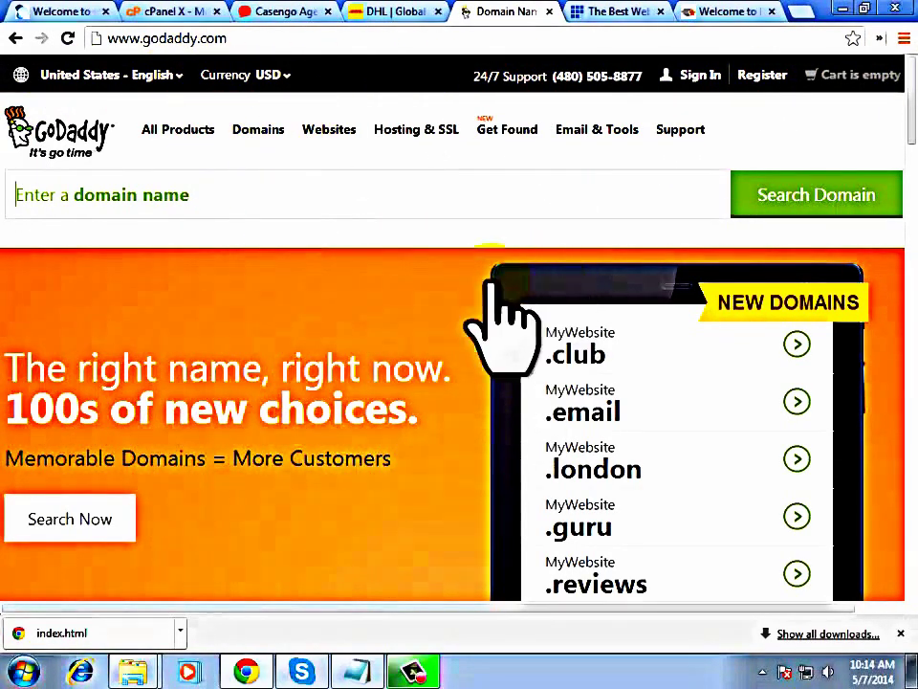
{"action": "left_click", "coordinate": [547, 12]}
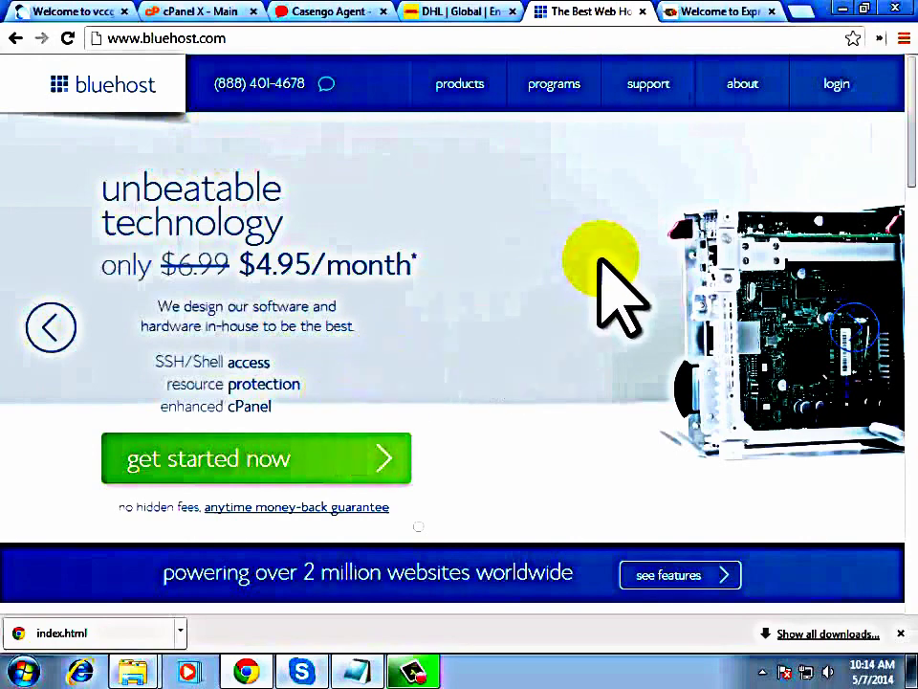
{"action": "left_click", "coordinate": [641, 10]}
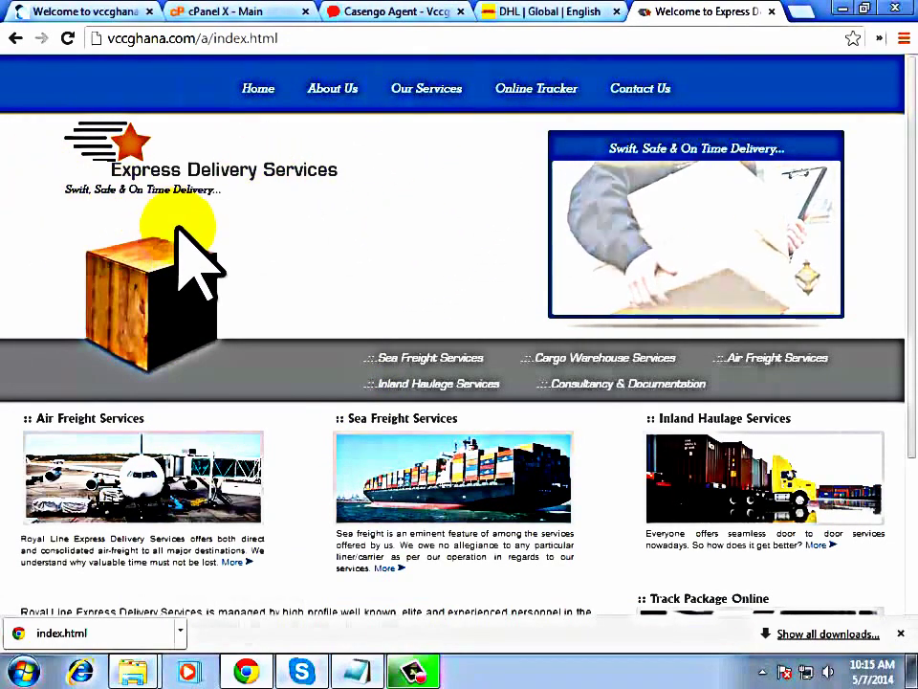
Scroll the vccghana home page and open the Online Tracker page
{"action": "scroll", "coordinate": [180, 230], "scroll_direction": "down", "scroll_amount": 3}
{"action": "scroll", "coordinate": [181, 230], "scroll_direction": "up", "scroll_amount": 3}
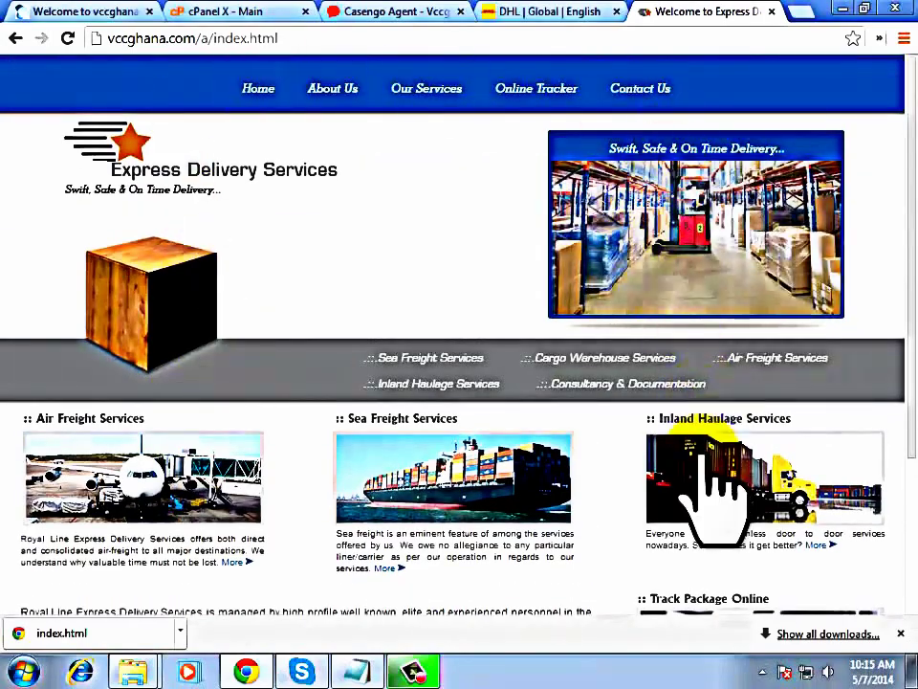
{"action": "scroll", "coordinate": [699, 450], "scroll_direction": "down", "scroll_amount": 1}
{"action": "scroll", "coordinate": [701, 439], "scroll_direction": "up", "scroll_amount": 1}
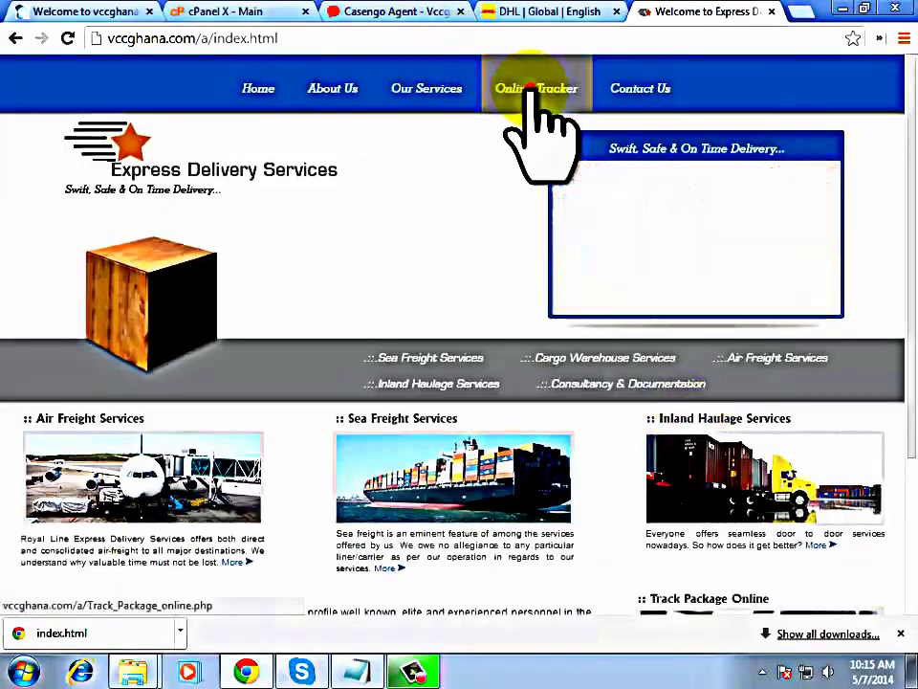
{"action": "left_click", "coordinate": [535, 91]}
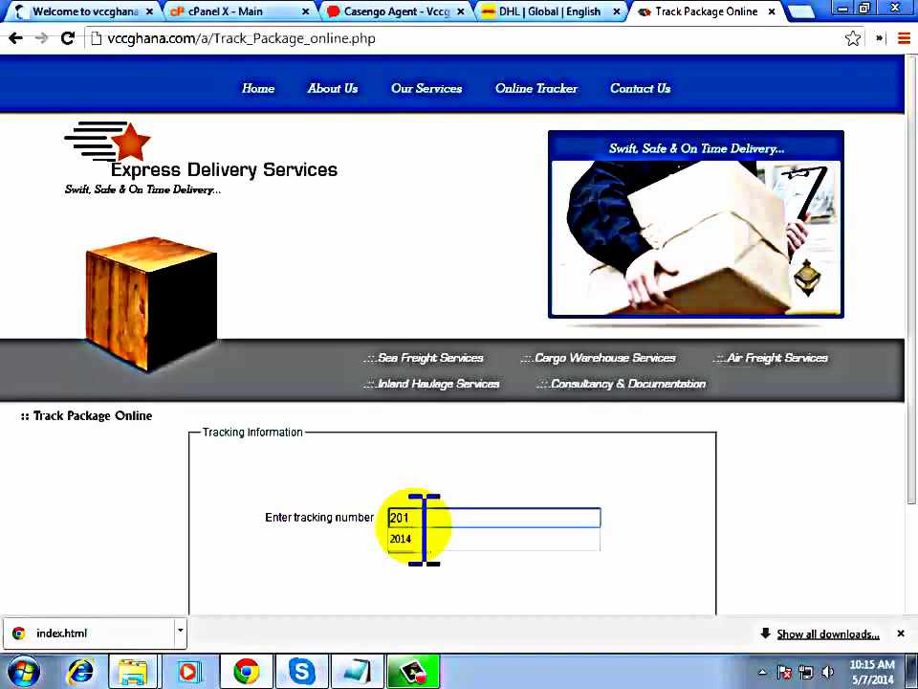
Track package number 2014 and review its shipped-status details
{"action": "left_click", "coordinate": [401, 538]}
{"action": "left_click", "coordinate": [408, 543]}
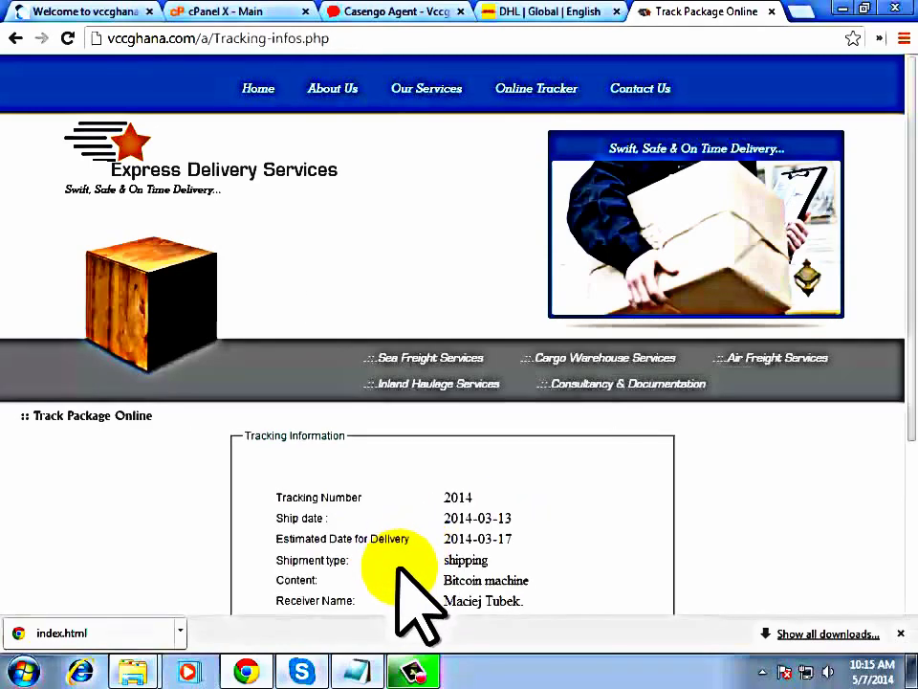
{"action": "scroll", "coordinate": [402, 574], "scroll_direction": "down", "scroll_amount": 3}
{"action": "scroll", "coordinate": [402, 574], "scroll_direction": "up", "scroll_amount": 3}
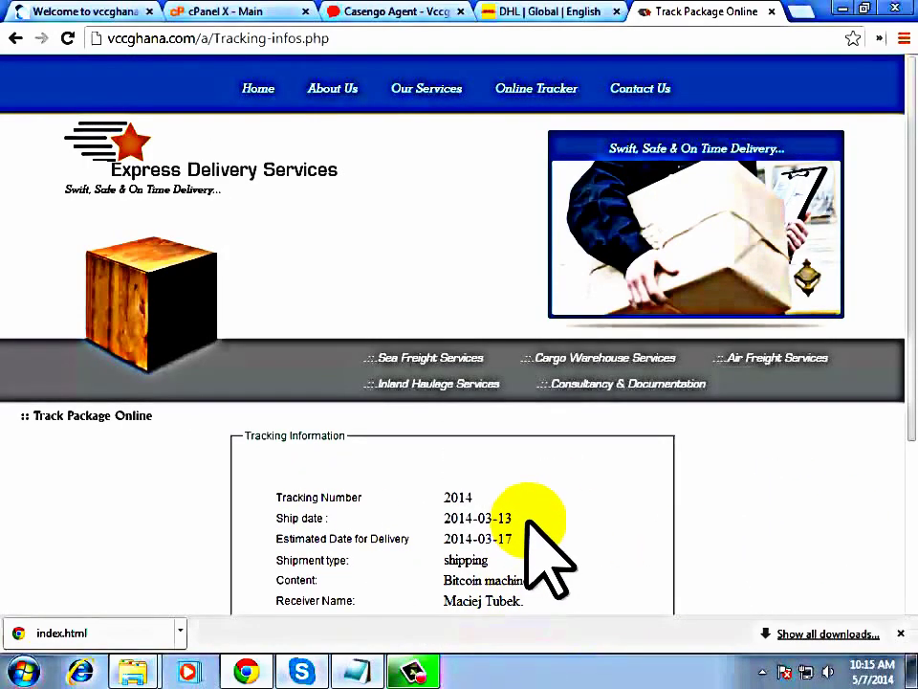
{"action": "scroll", "coordinate": [539, 548], "scroll_direction": "down", "scroll_amount": 2}
{"action": "scroll", "coordinate": [546, 551], "scroll_direction": "up", "scroll_amount": 2}
{"action": "scroll", "coordinate": [550, 359], "scroll_direction": "down", "scroll_amount": 3}
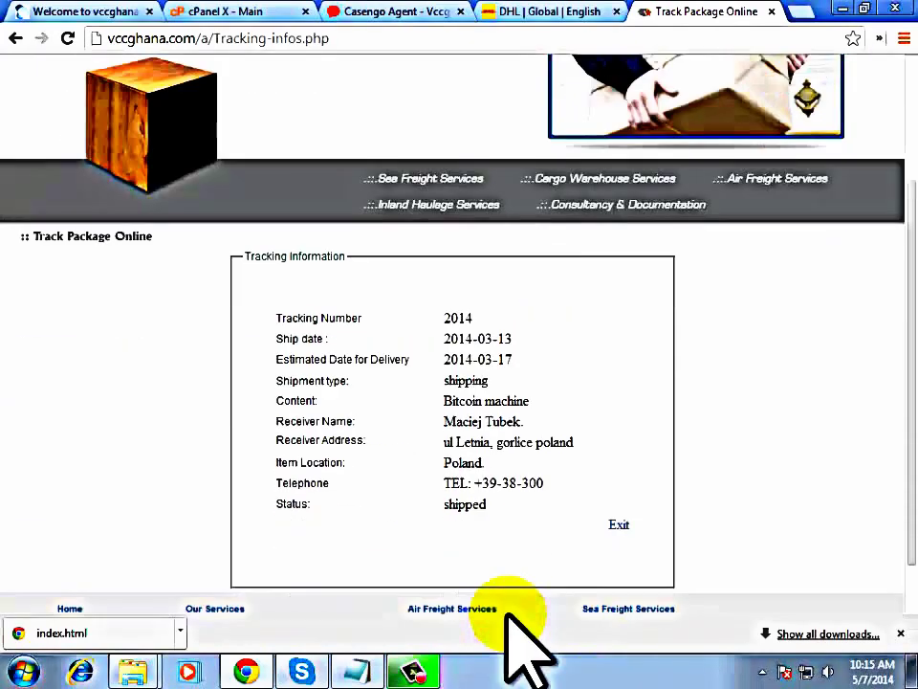
{"action": "left_click", "coordinate": [192, 11]}
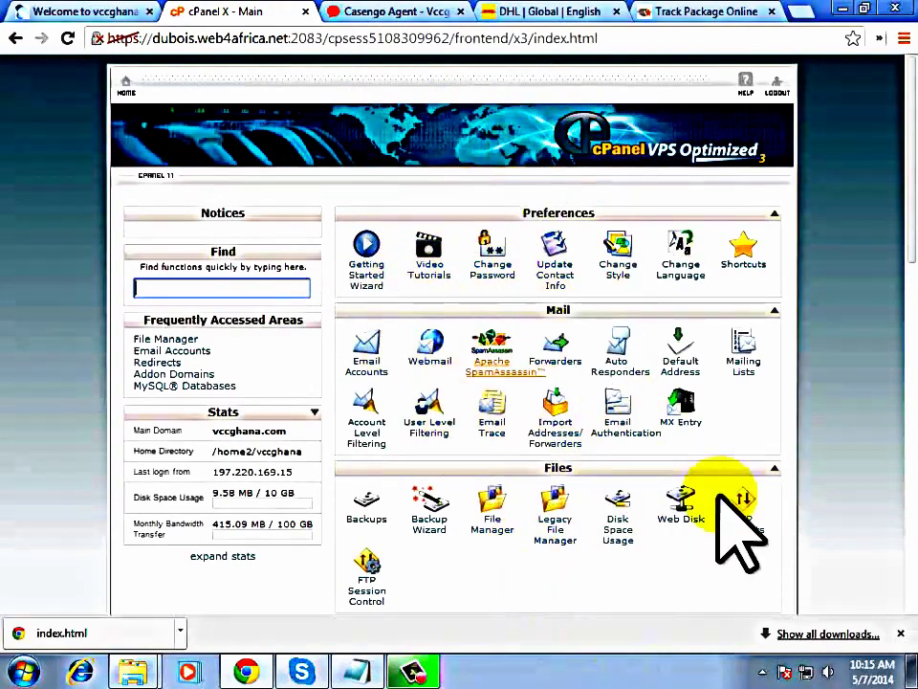
Launch File Manager at the vccghana.com document root to list public_html
{"action": "scroll", "coordinate": [904, 522], "scroll_direction": "down", "scroll_amount": 5}
{"action": "scroll", "coordinate": [904, 521], "scroll_direction": "up", "scroll_amount": 5}
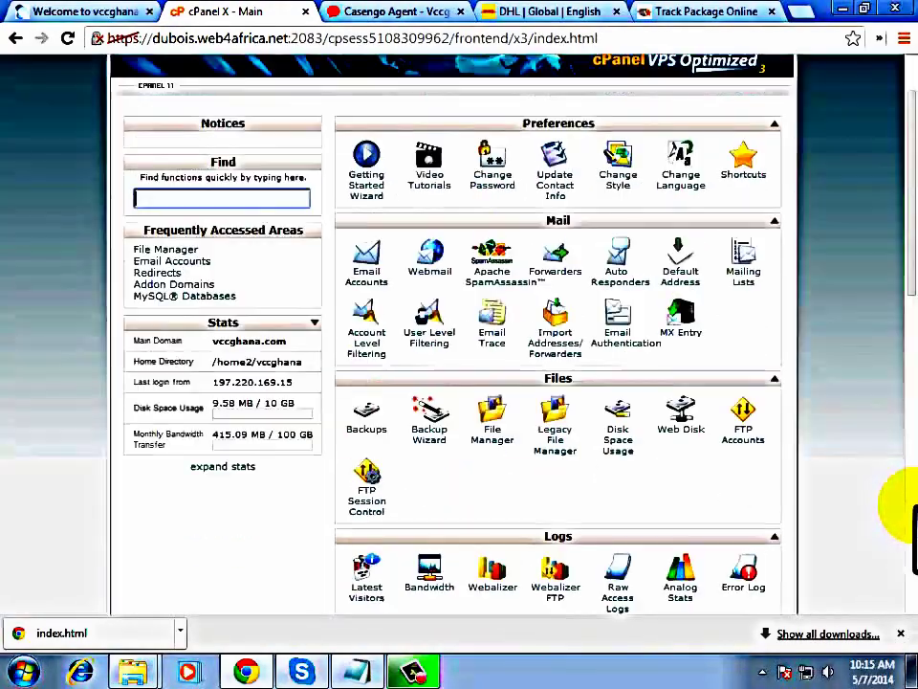
{"action": "scroll", "coordinate": [19, 249], "scroll_direction": "down", "scroll_amount": 5}
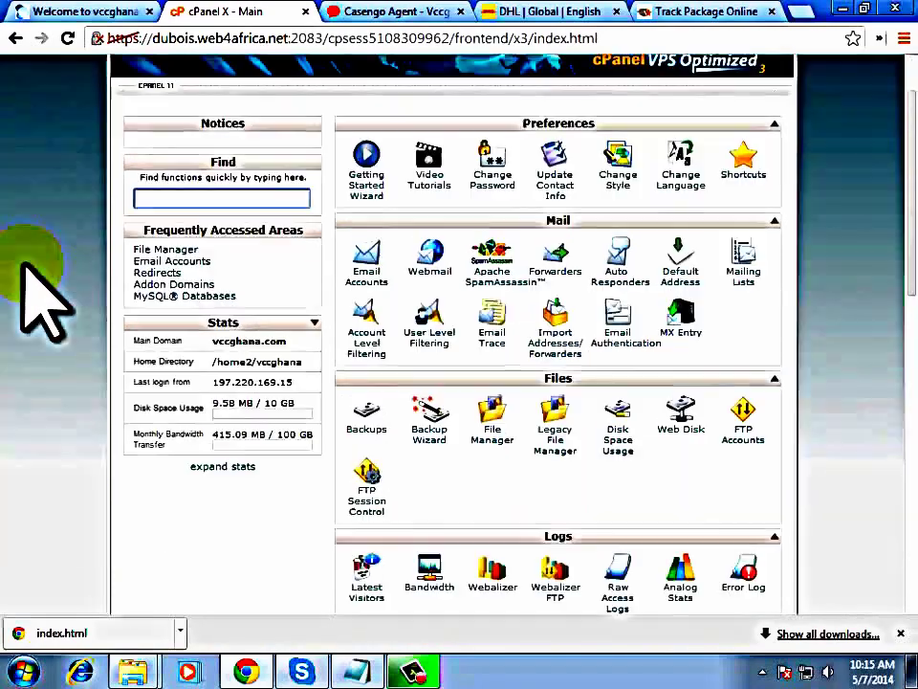
{"action": "scroll", "coordinate": [19, 249], "scroll_direction": "up", "scroll_amount": 5}
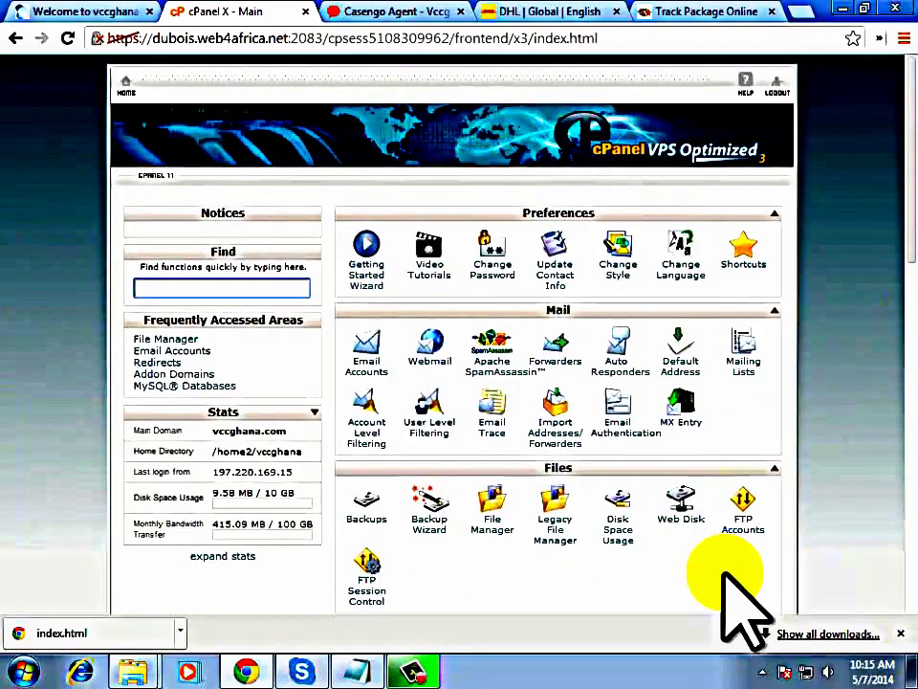
{"action": "scroll", "coordinate": [727, 570], "scroll_direction": "down", "scroll_amount": 3}
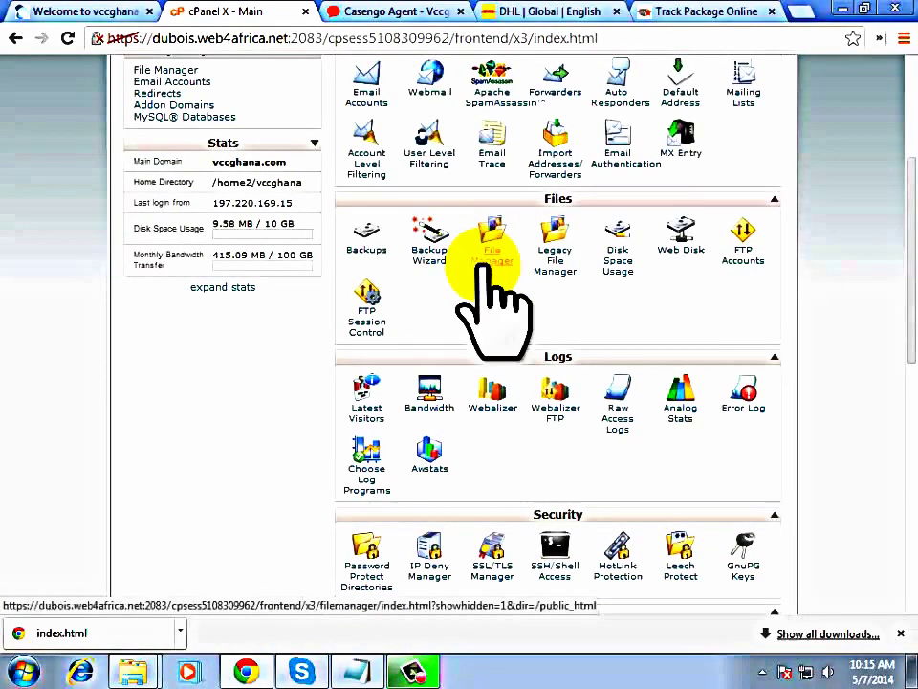
{"action": "left_click", "coordinate": [481, 274]}
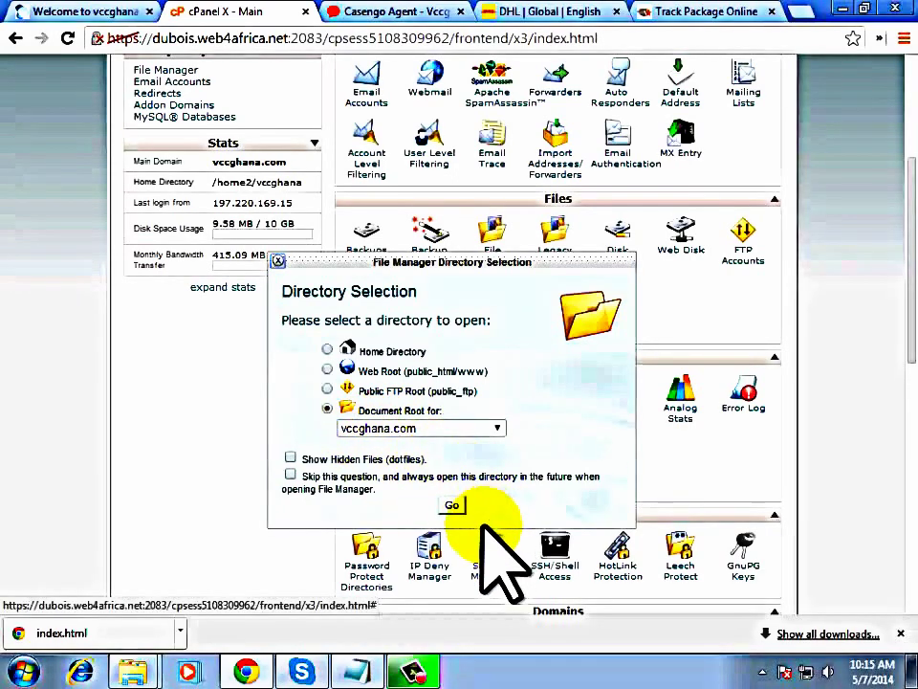
{"action": "left_click", "coordinate": [448, 503]}
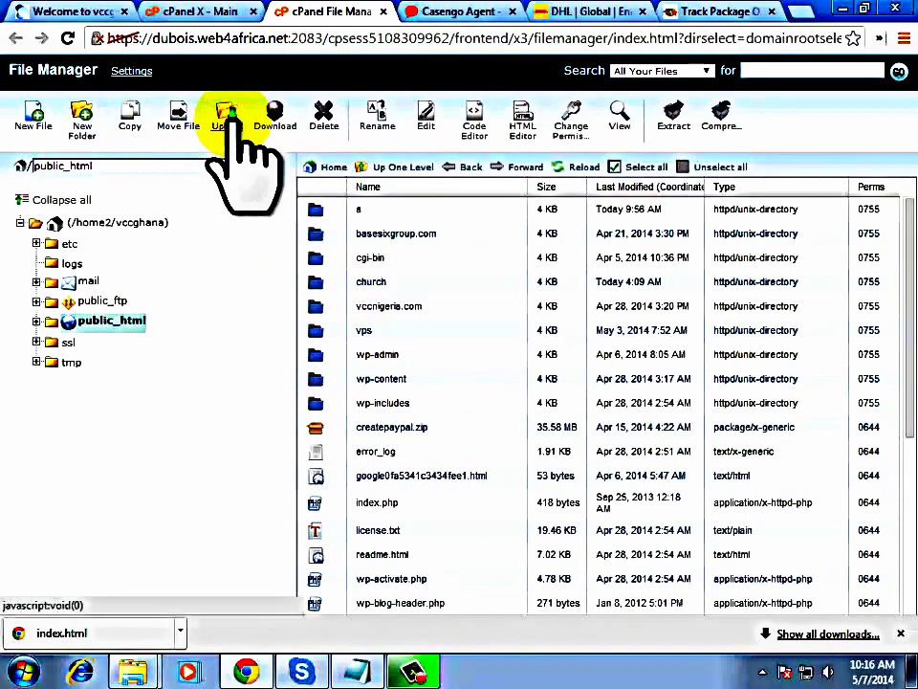
Create a folder named 'test' in public_html and open it
{"action": "left_click", "coordinate": [82, 119]}
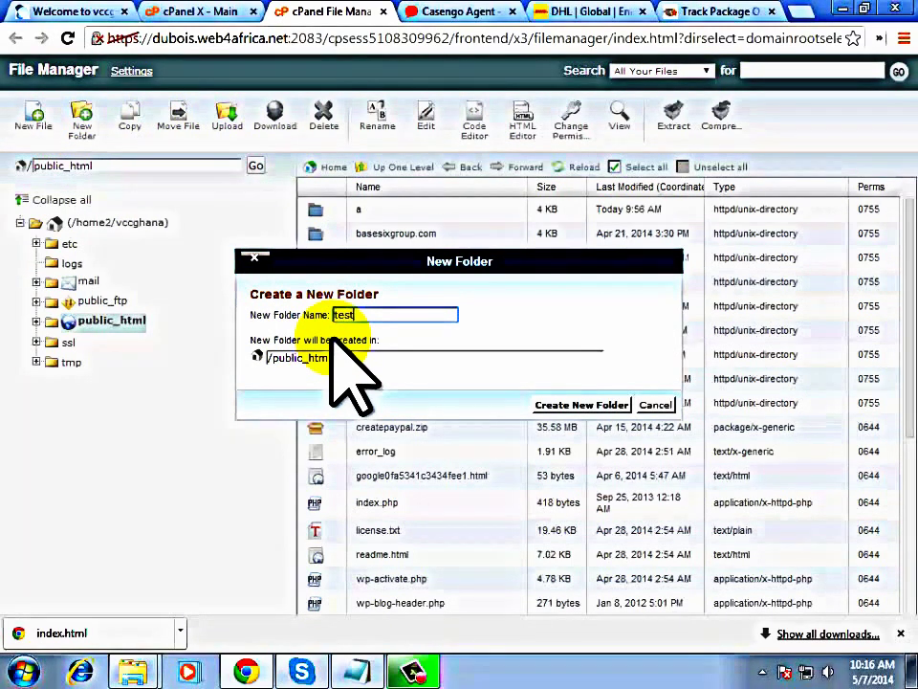
{"action": "left_click", "coordinate": [620, 403]}
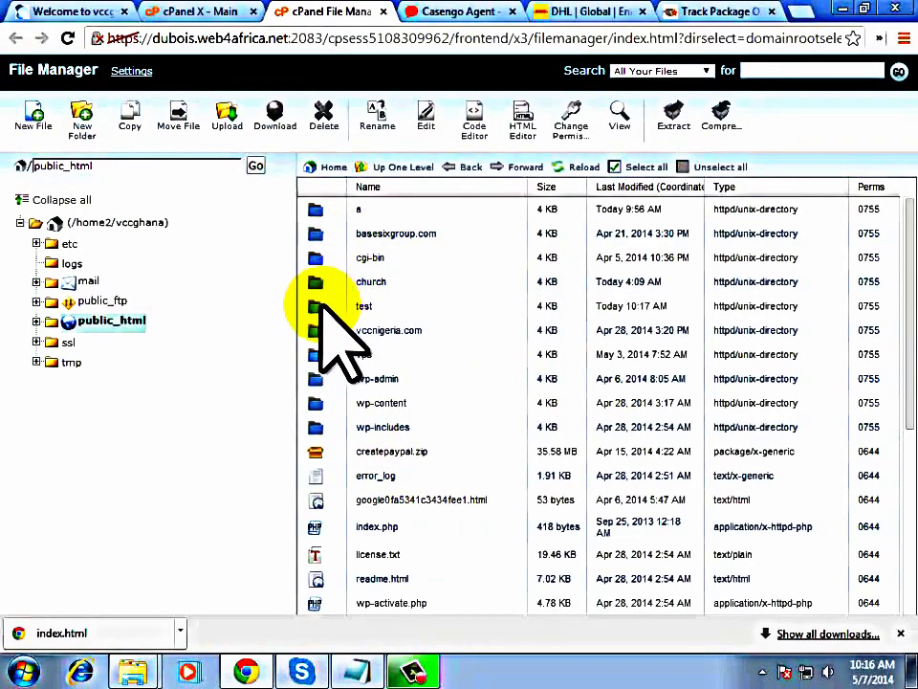
{"action": "double_click", "coordinate": [322, 306]}
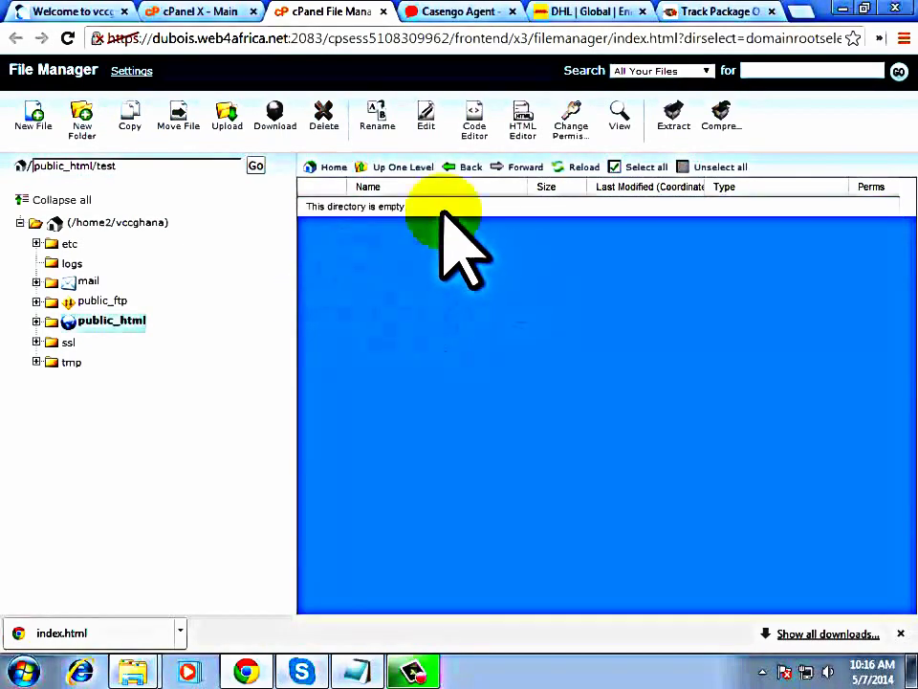
Bring up the upload page targeting the public_html/test folder
{"action": "left_click", "coordinate": [378, 304]}
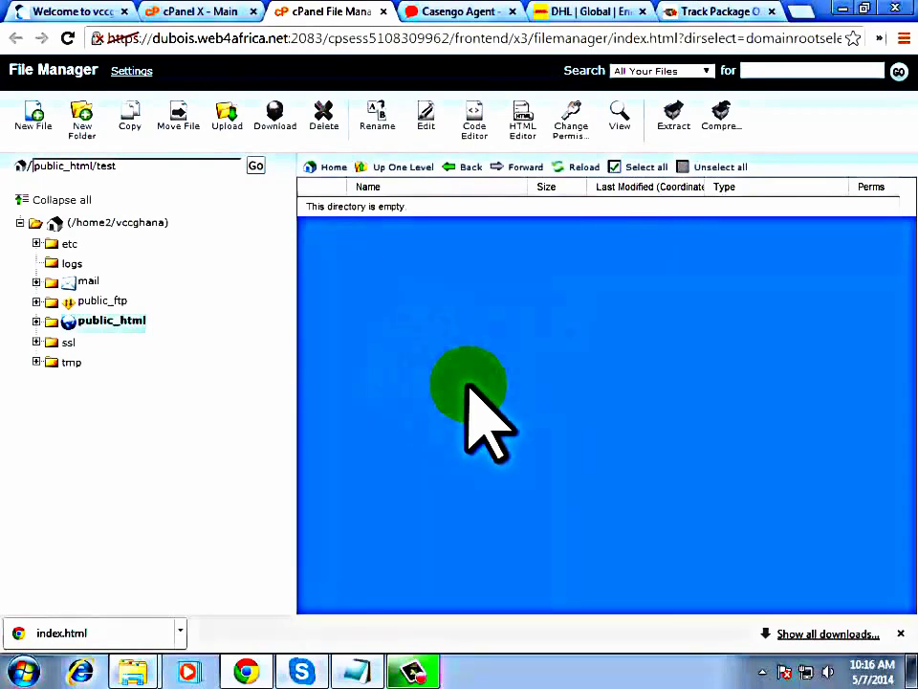
{"action": "left_click", "coordinate": [522, 389]}
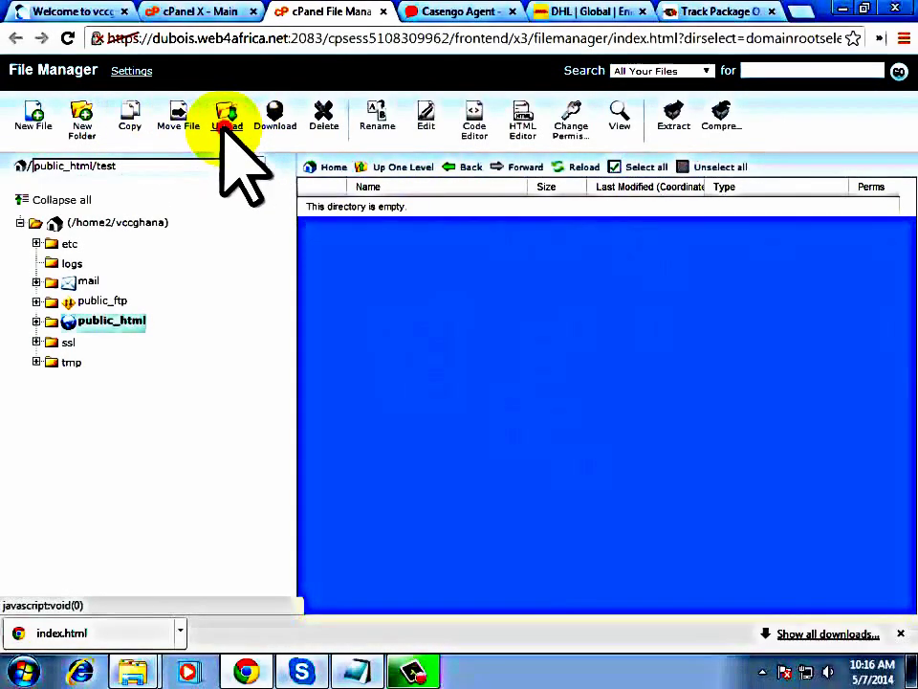
{"action": "left_click", "coordinate": [224, 139]}
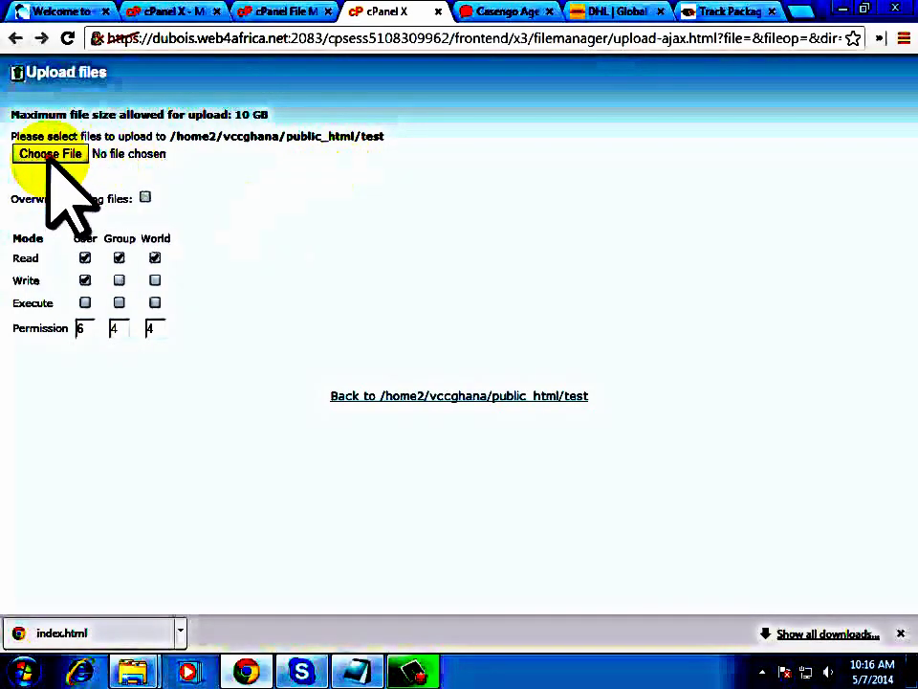
Choose the a.zip archive from the computer and upload it to public_html/test
{"action": "left_click", "coordinate": [51, 155]}
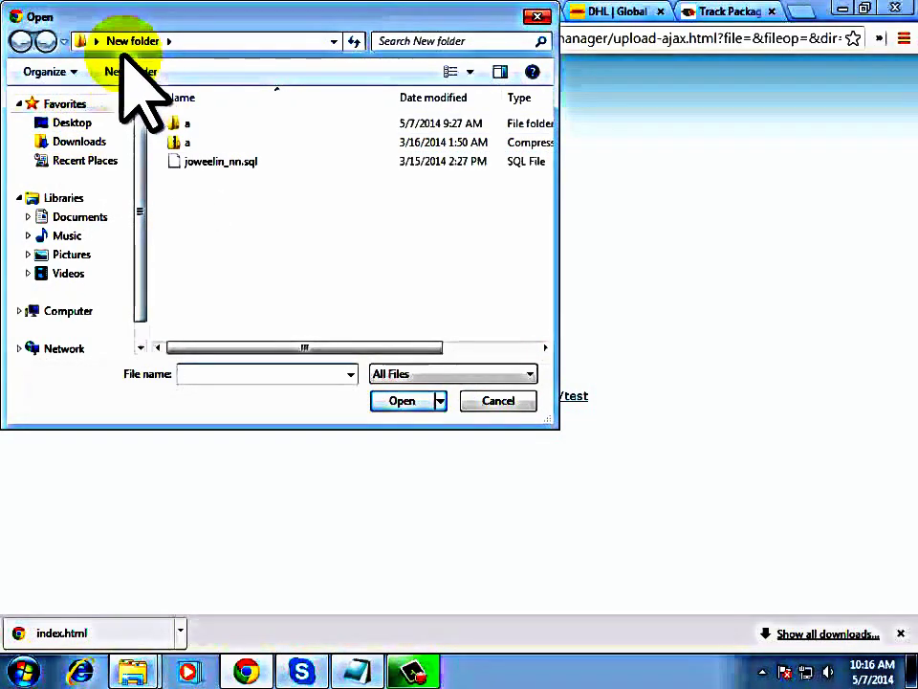
{"action": "left_click", "coordinate": [191, 141]}
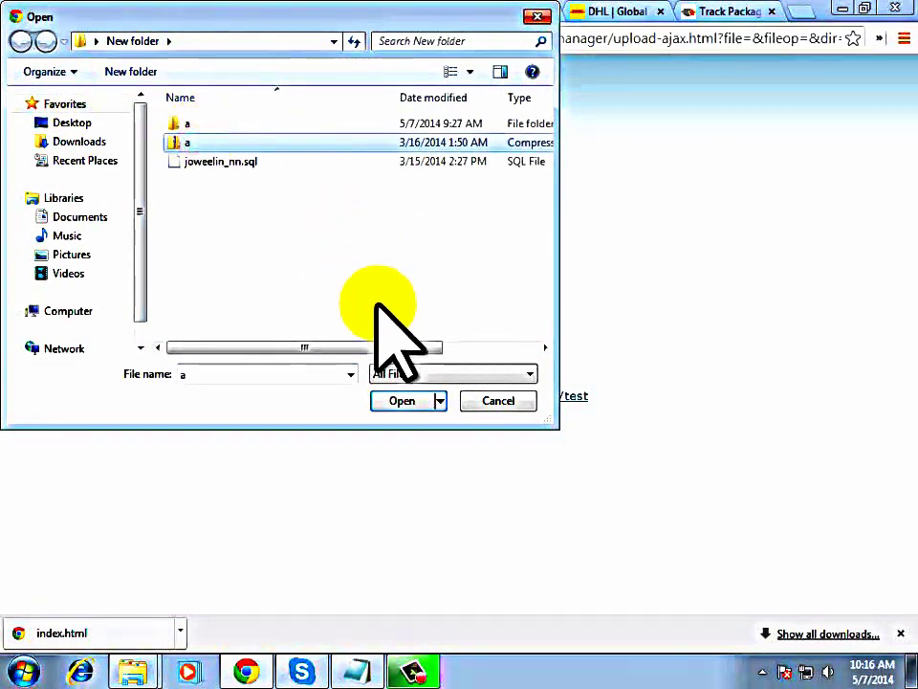
{"action": "left_click", "coordinate": [401, 401]}
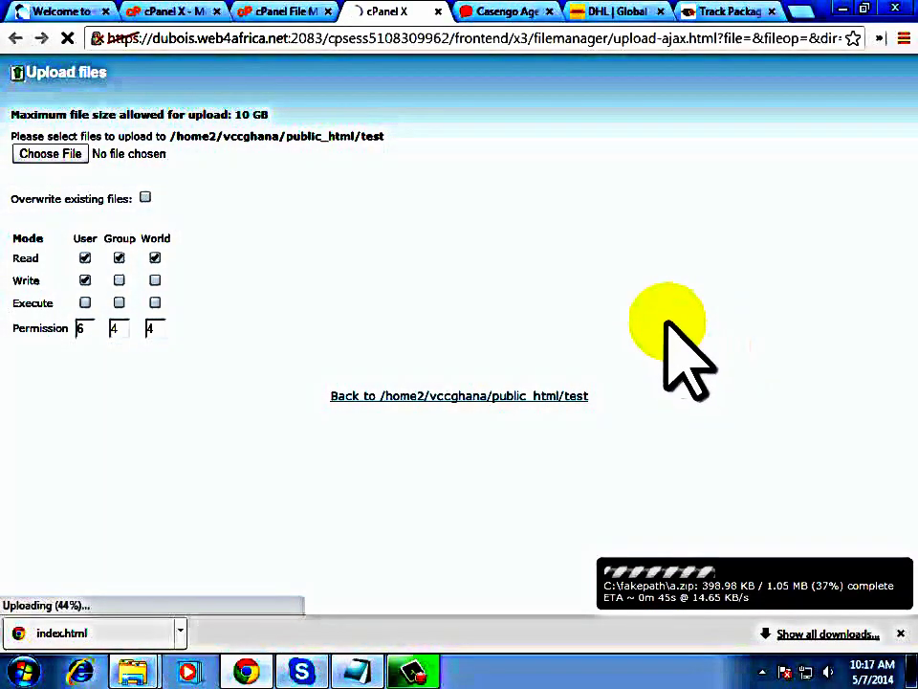
Return the tracking tab to the vccghana home page and scroll through its freight services
{"action": "left_click", "coordinate": [735, 13]}
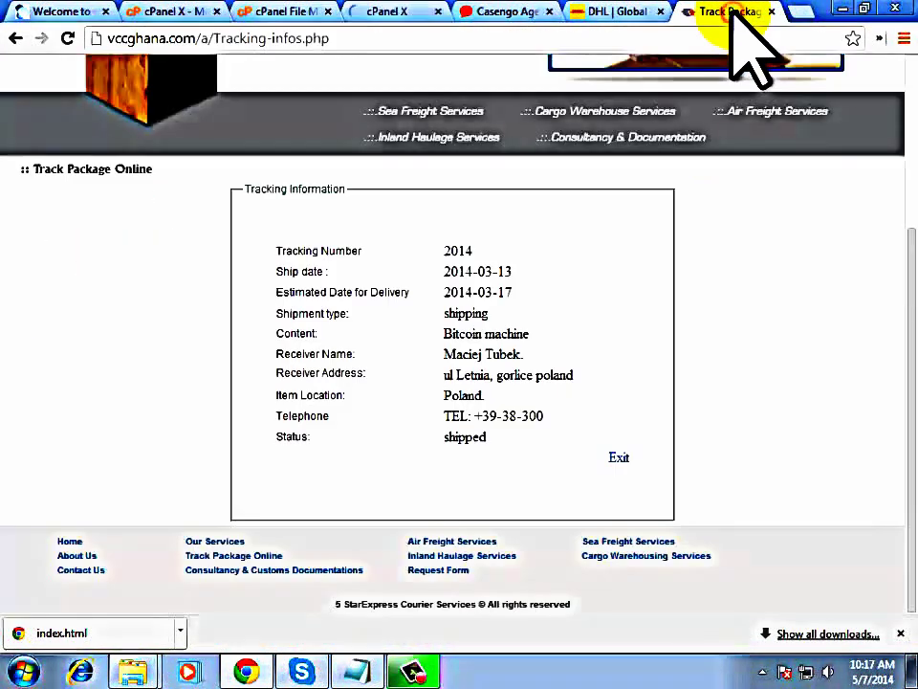
{"action": "scroll", "coordinate": [584, 389], "scroll_direction": "up", "scroll_amount": 5}
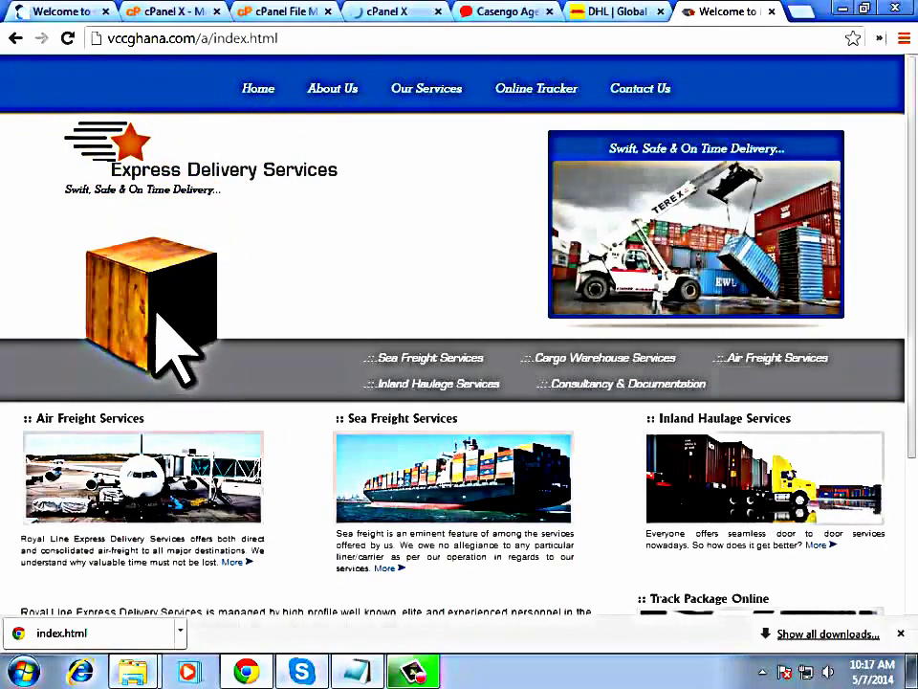
{"action": "scroll", "coordinate": [493, 526], "scroll_direction": "down", "scroll_amount": 3}
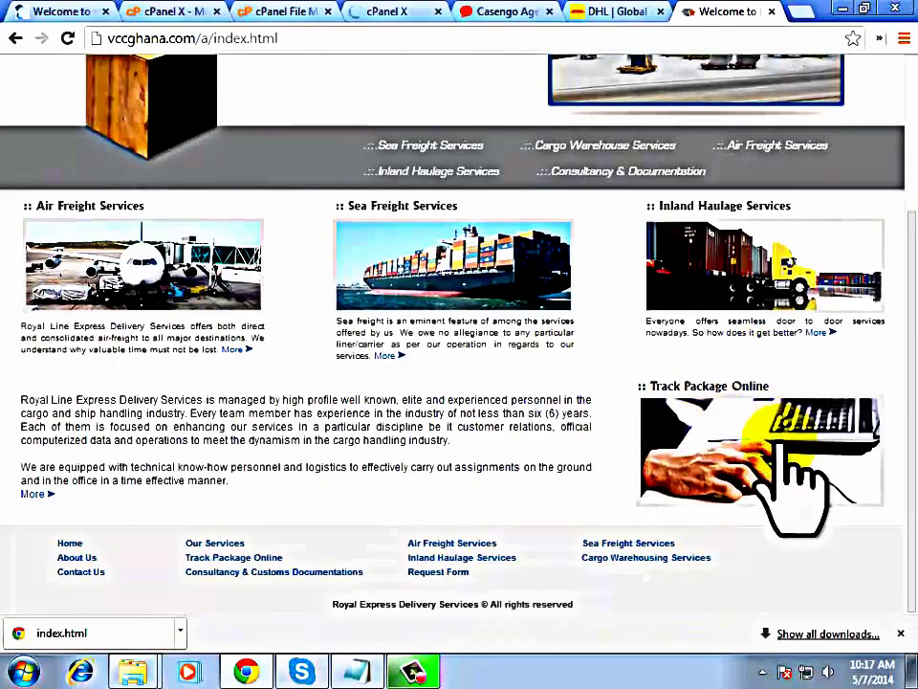
{"action": "scroll", "coordinate": [467, 359], "scroll_direction": "up", "scroll_amount": 3}
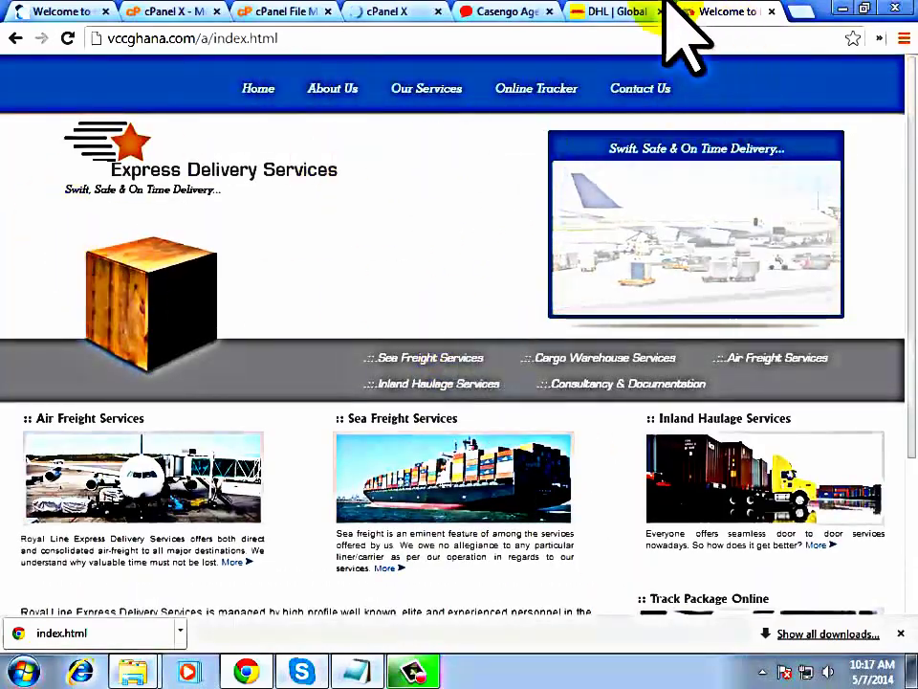
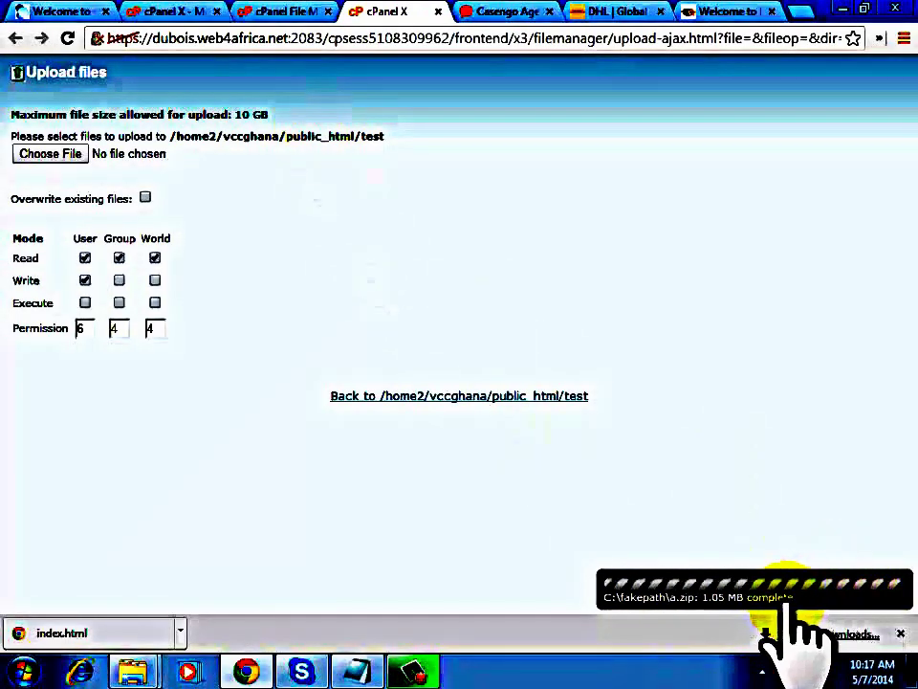
Close the finished a.zip upload page and return to File Manager's public_html/test folder
{"action": "left_click", "coordinate": [438, 12]}
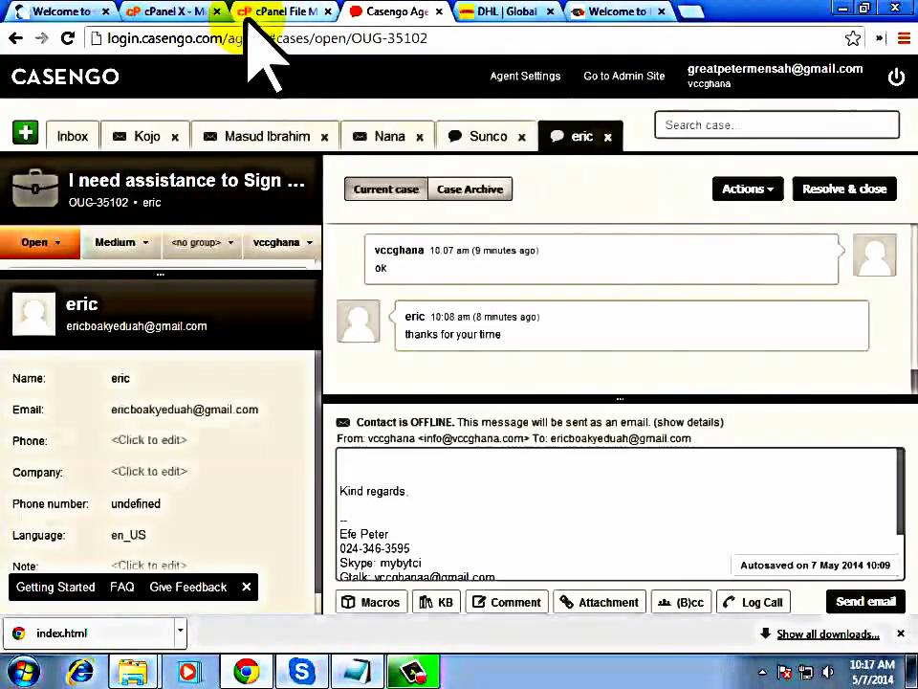
{"action": "left_click", "coordinate": [253, 11]}
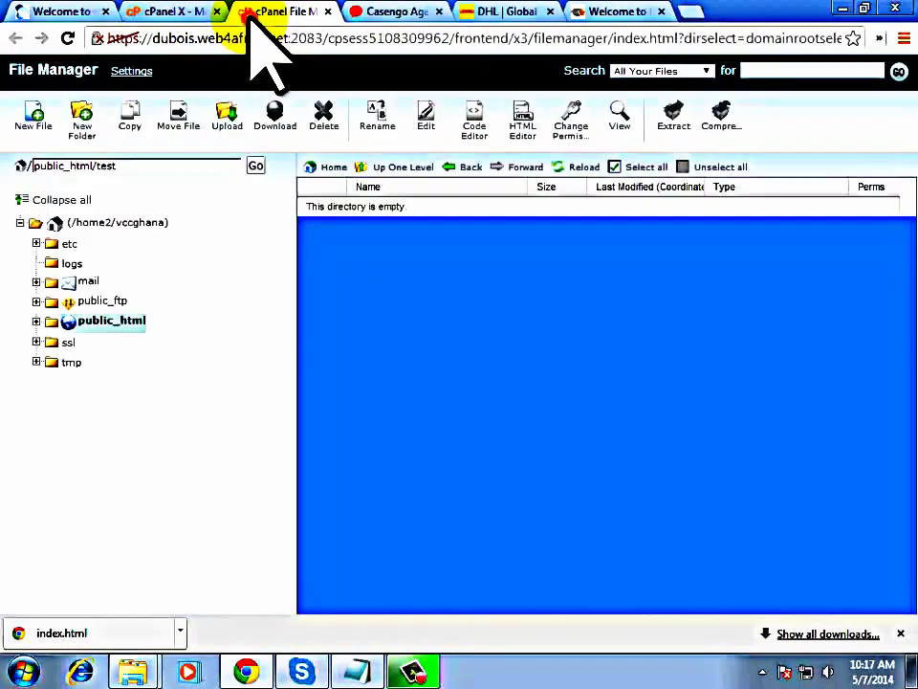
Extract a.zip into public_html/test and refresh the listing to show the new folder 'a'
{"action": "left_click", "coordinate": [595, 175]}
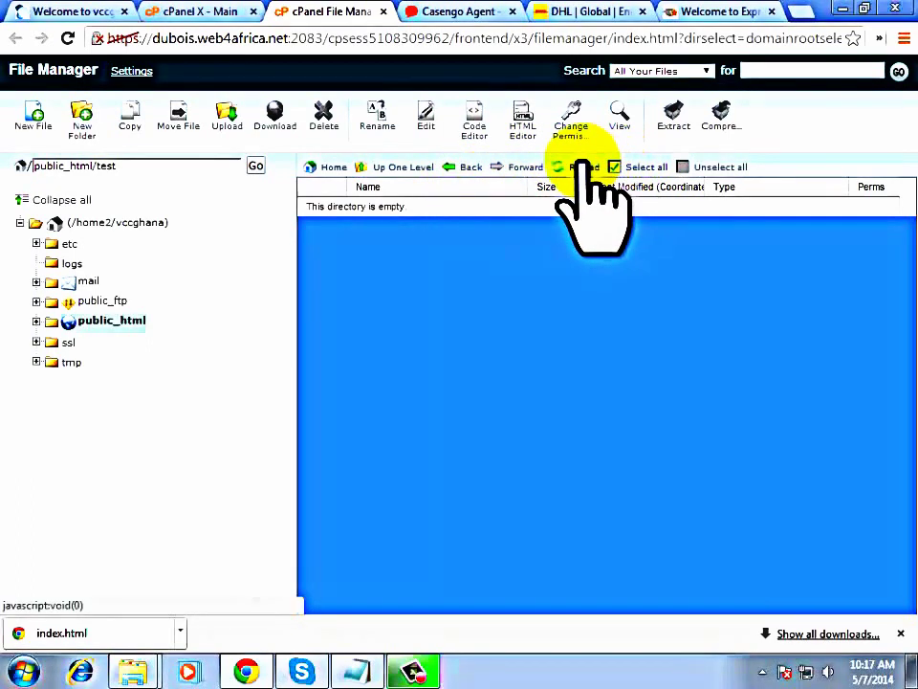
{"action": "left_click", "coordinate": [583, 168]}
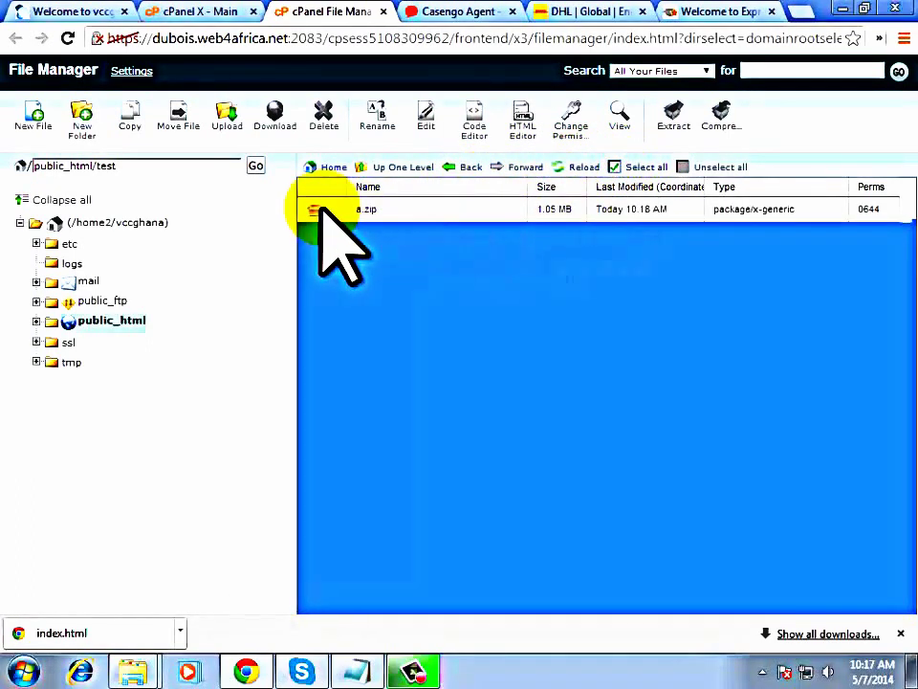
{"action": "left_click", "coordinate": [316, 207]}
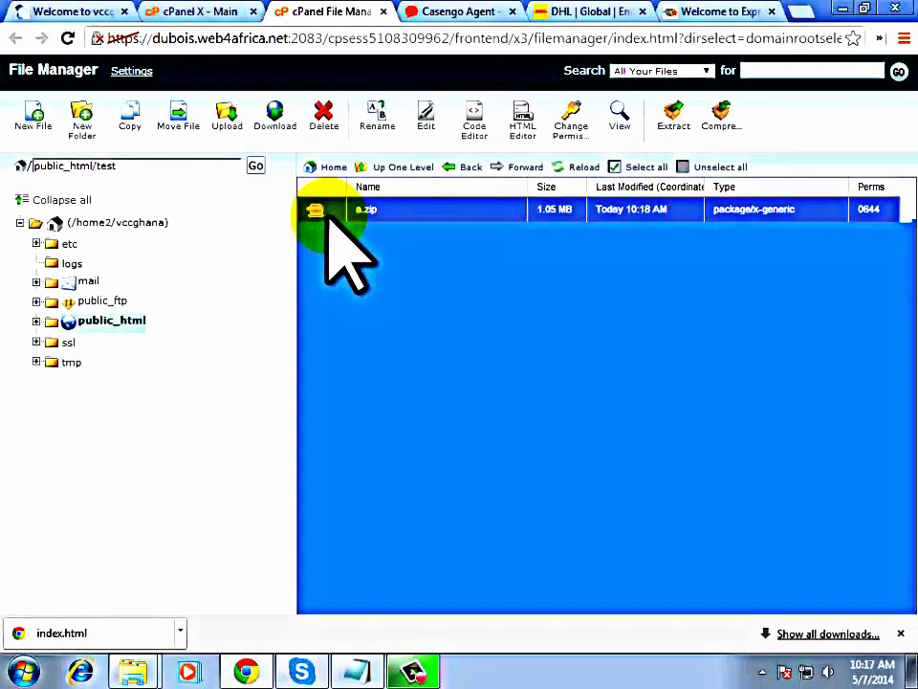
{"action": "left_click", "coordinate": [675, 122]}
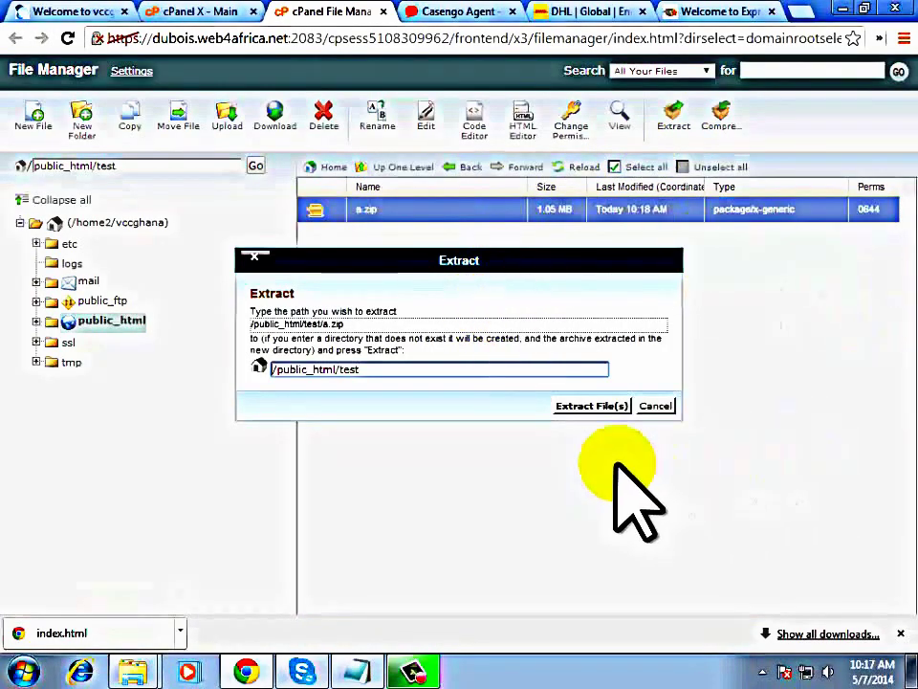
{"action": "left_click", "coordinate": [589, 405]}
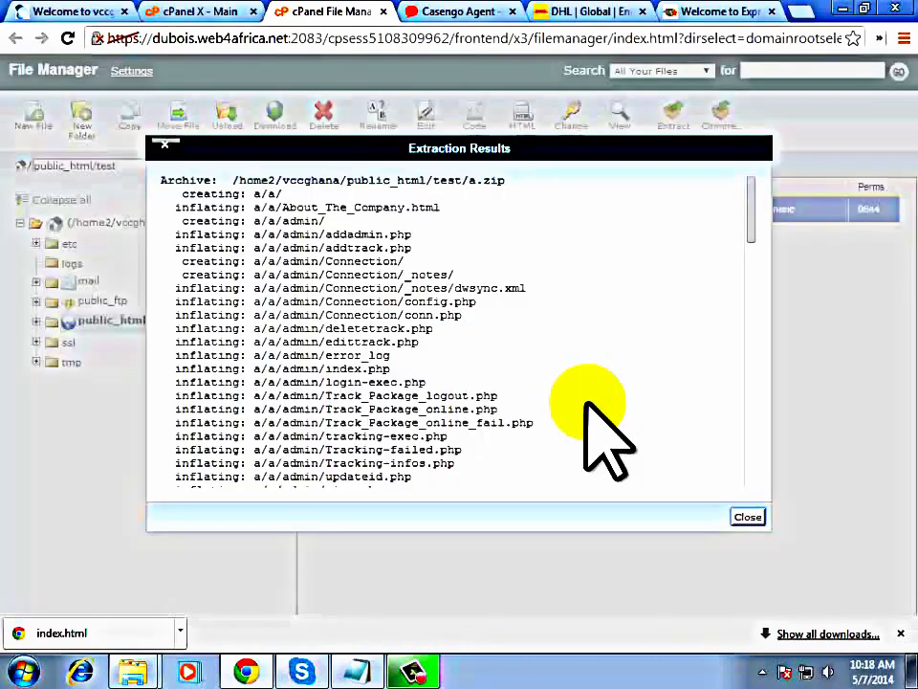
{"action": "left_click", "coordinate": [754, 516]}
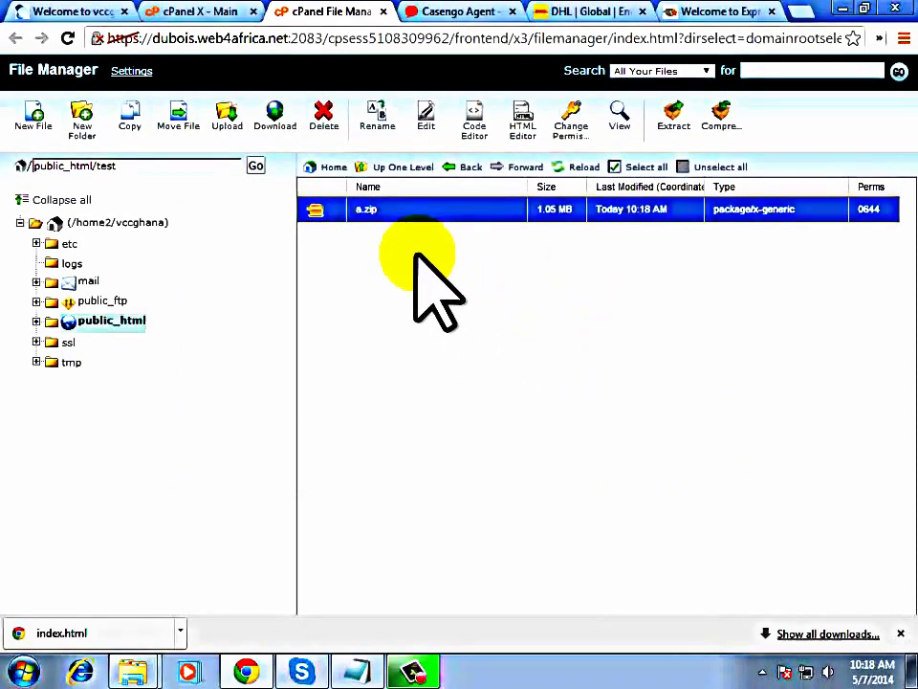
{"action": "left_click", "coordinate": [578, 165]}
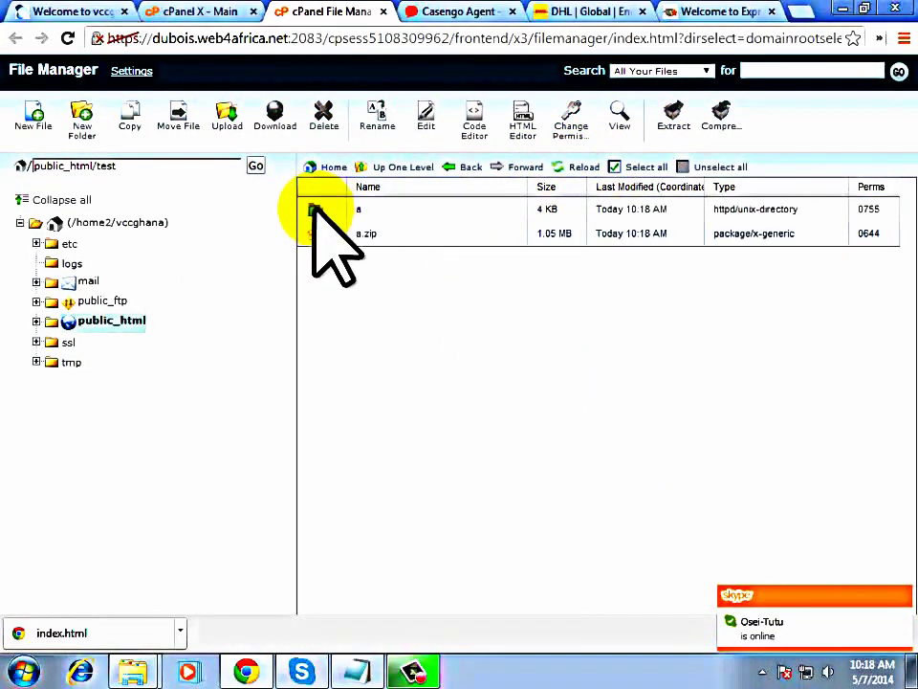
Move every file and folder from test/a/a into /public_html/test, then view that folder
{"action": "double_click", "coordinate": [316, 208]}
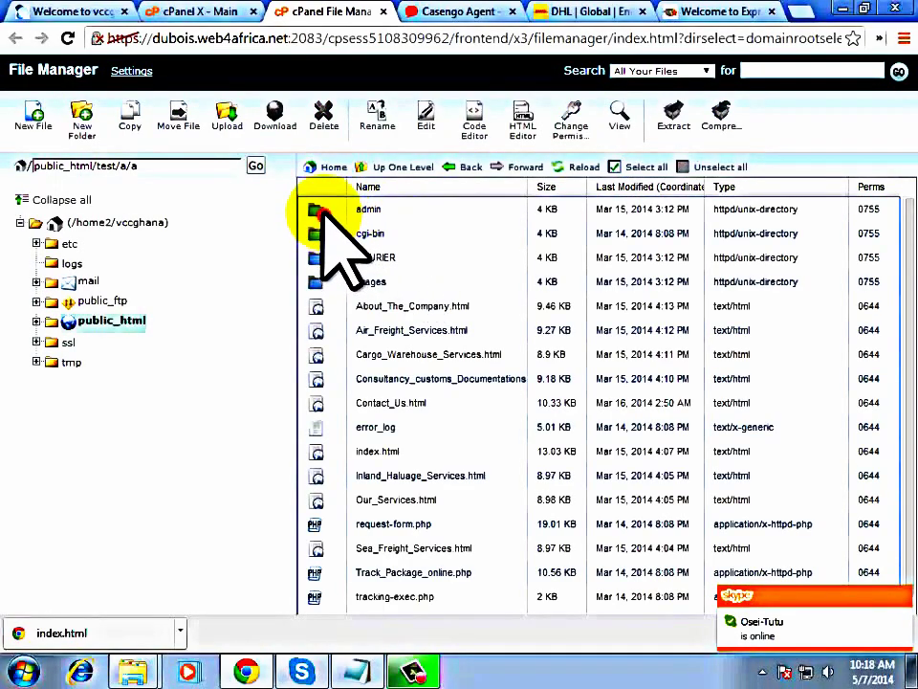
{"action": "left_click", "coordinate": [321, 209]}
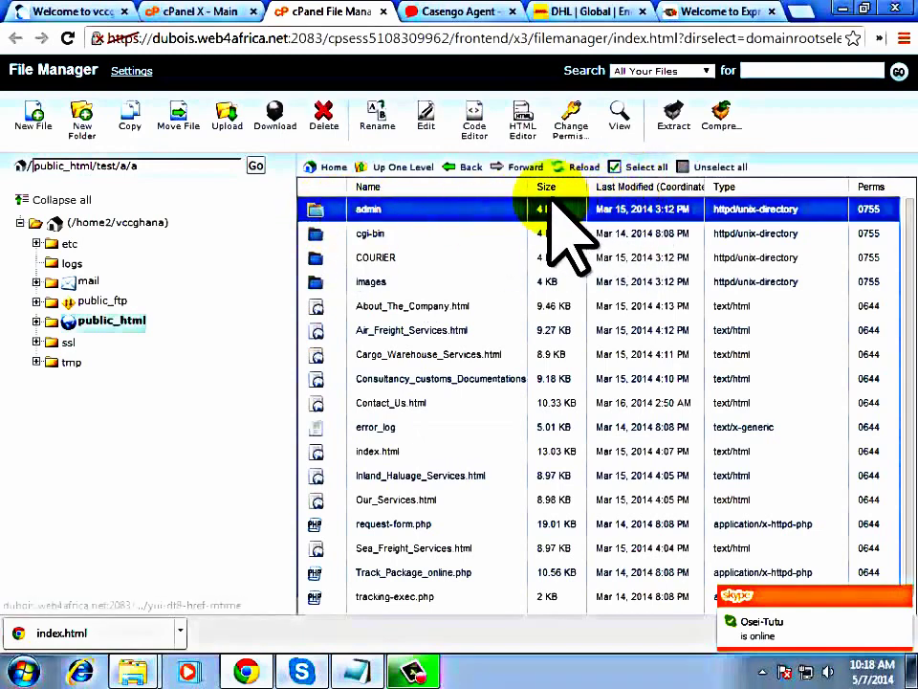
{"action": "left_click", "coordinate": [651, 166]}
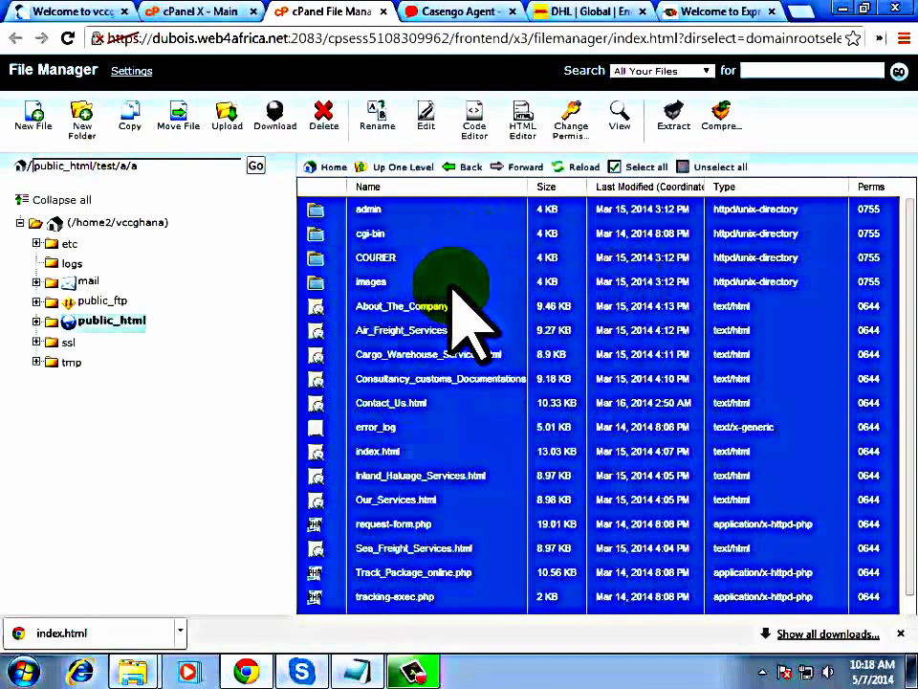
{"action": "left_click", "coordinate": [180, 128]}
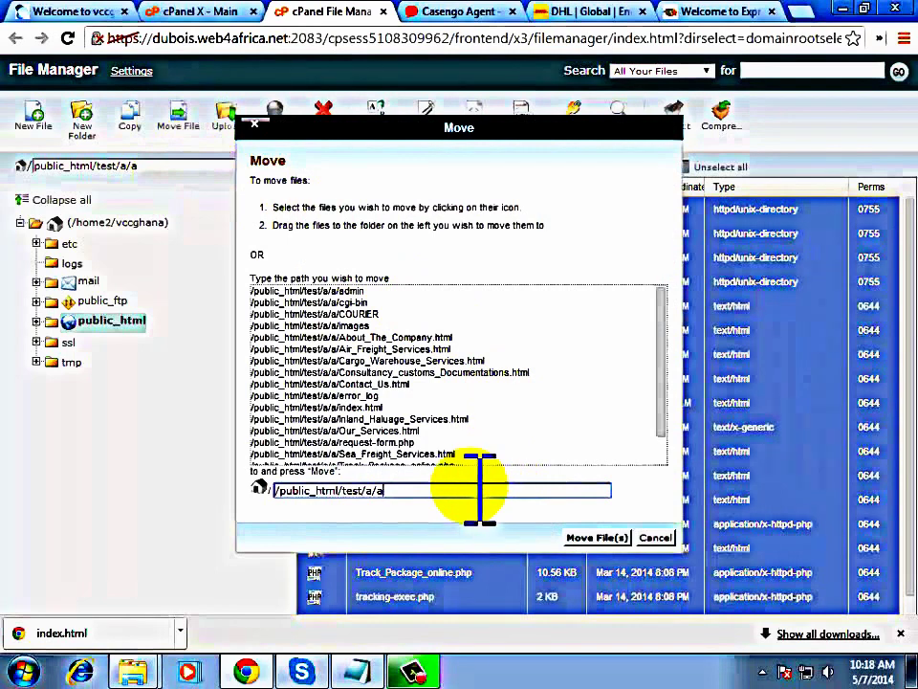
{"action": "key", "text": "BackSpace"}
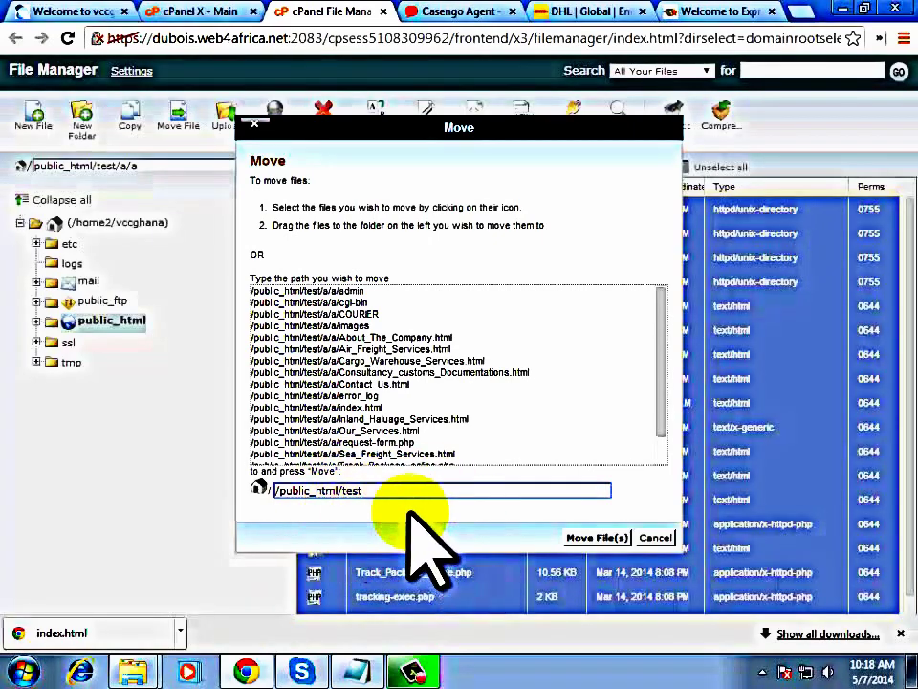
{"action": "left_click", "coordinate": [585, 538]}
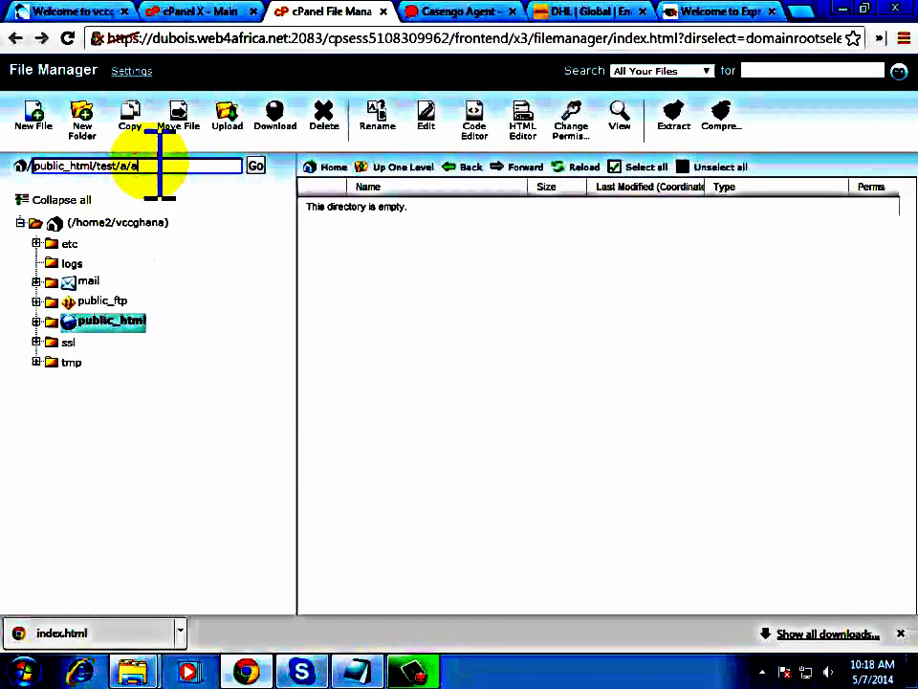
{"action": "key", "text": "BackSpace"}
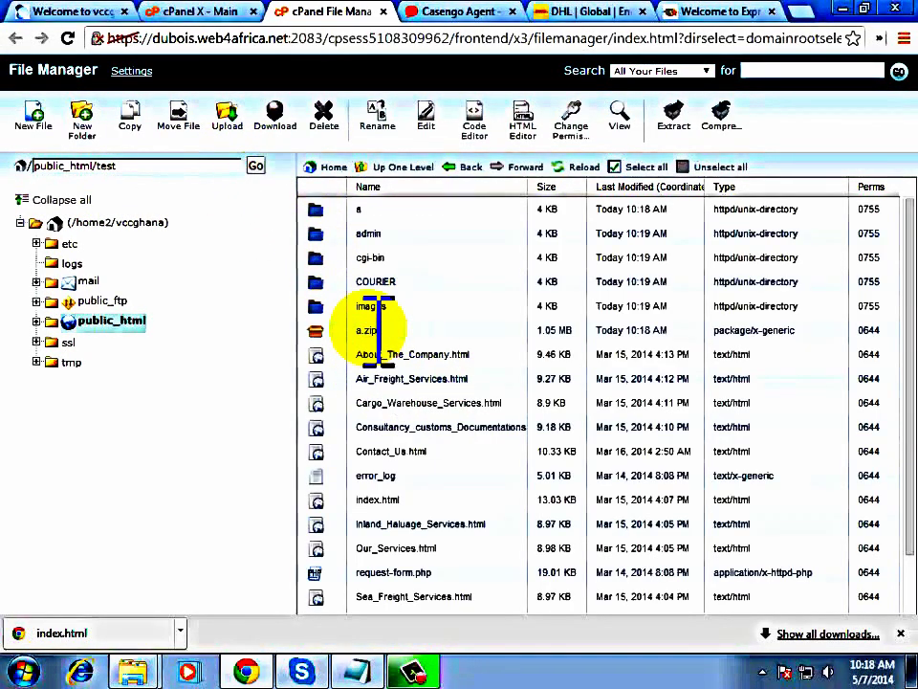
Load vccghana.com/test in the tab that held the DHL site
{"action": "left_click", "coordinate": [613, 13]}
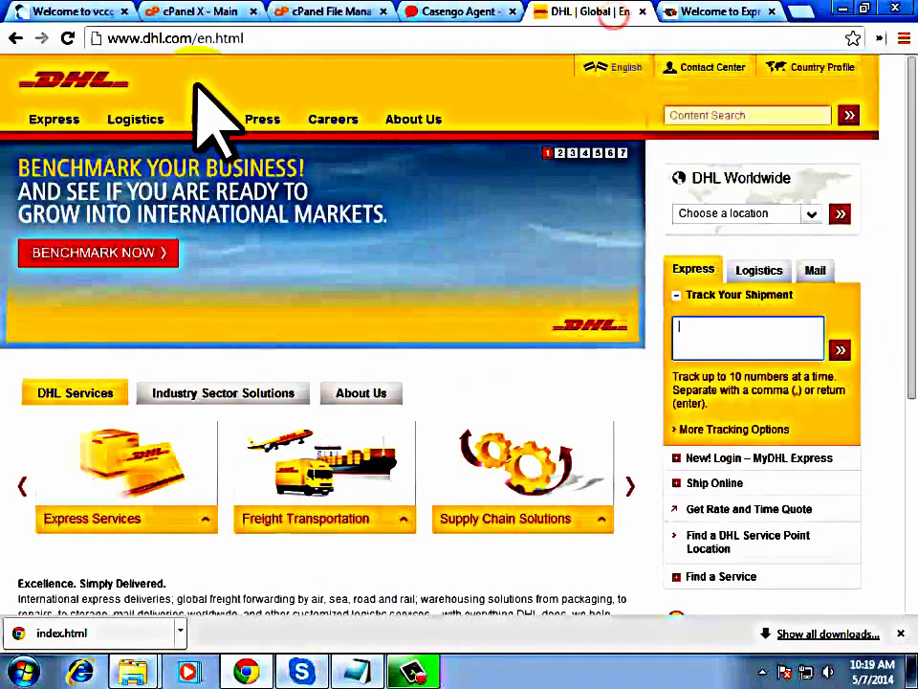
{"action": "left_click", "coordinate": [151, 39]}
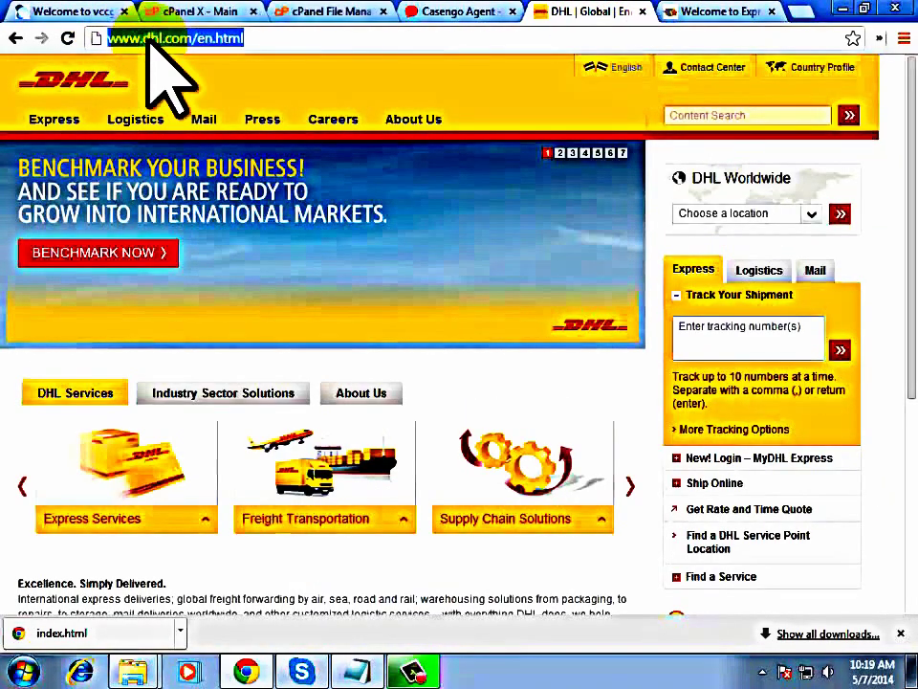
{"action": "type", "text": "vccghana.com"}
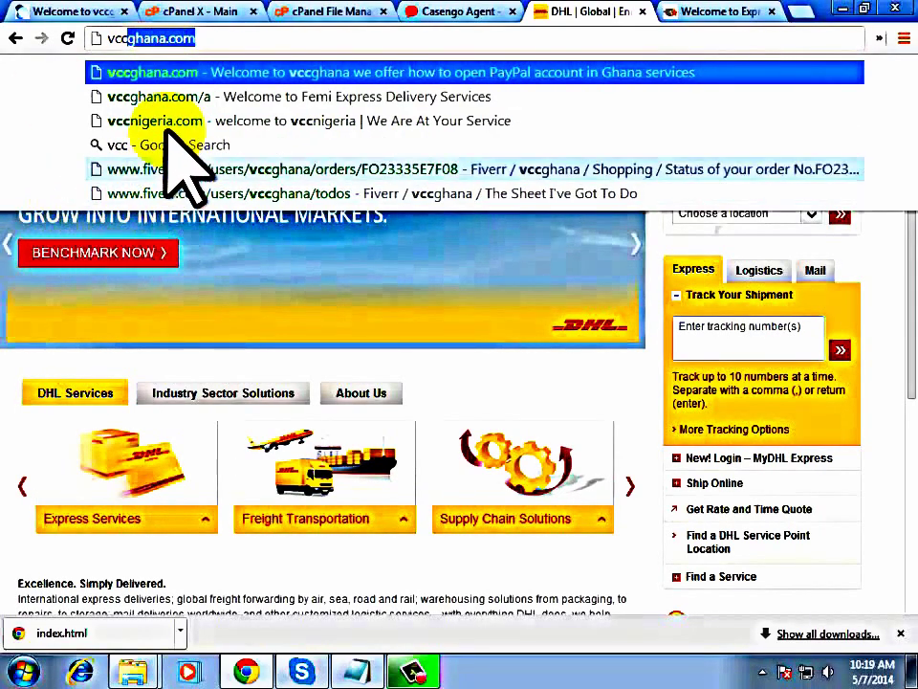
{"action": "left_click", "coordinate": [225, 45]}
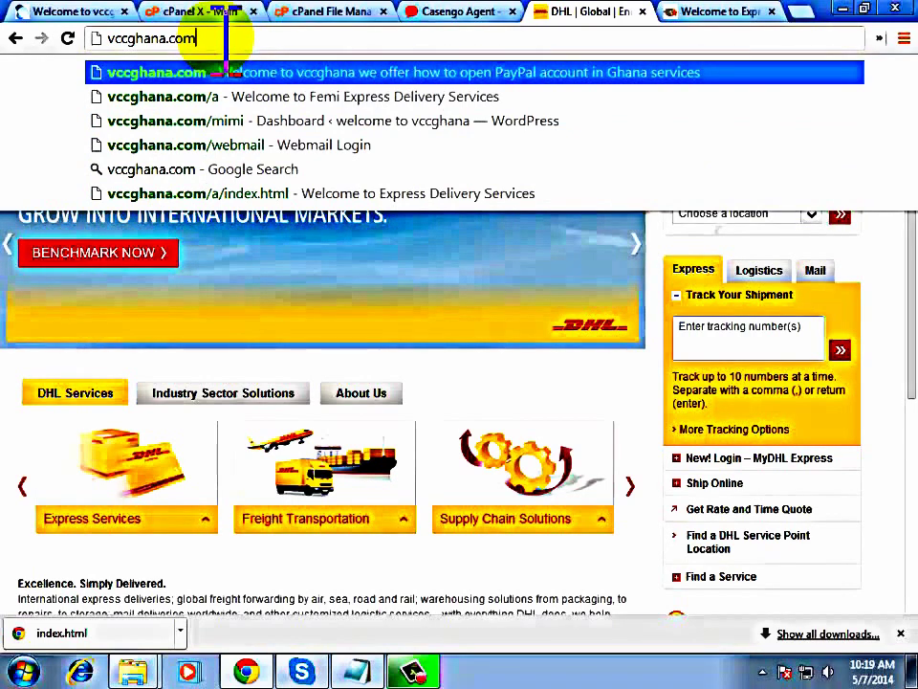
{"action": "type", "text": "/"}
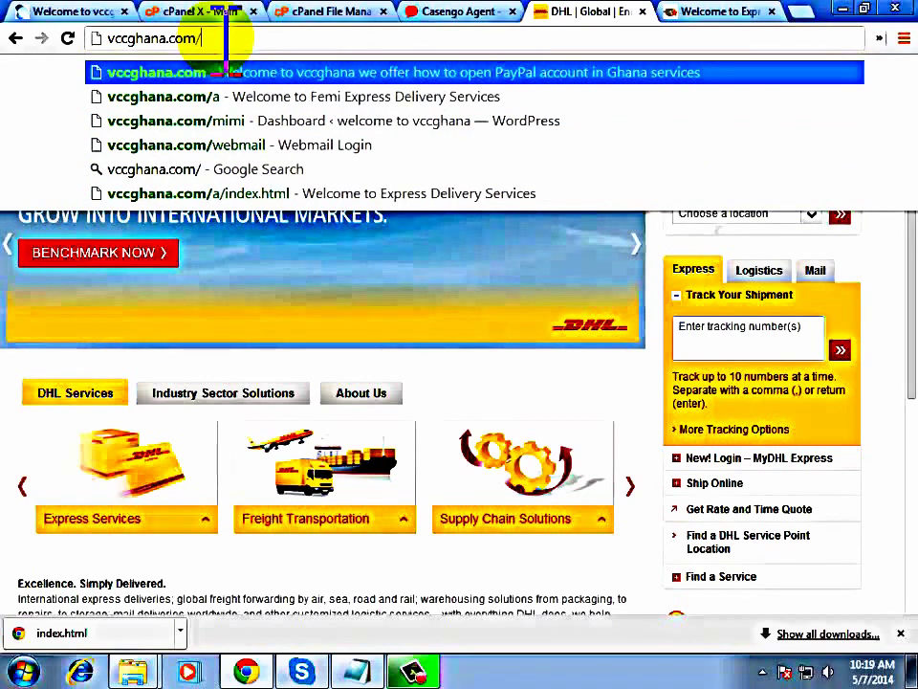
{"action": "type", "text": "test"}
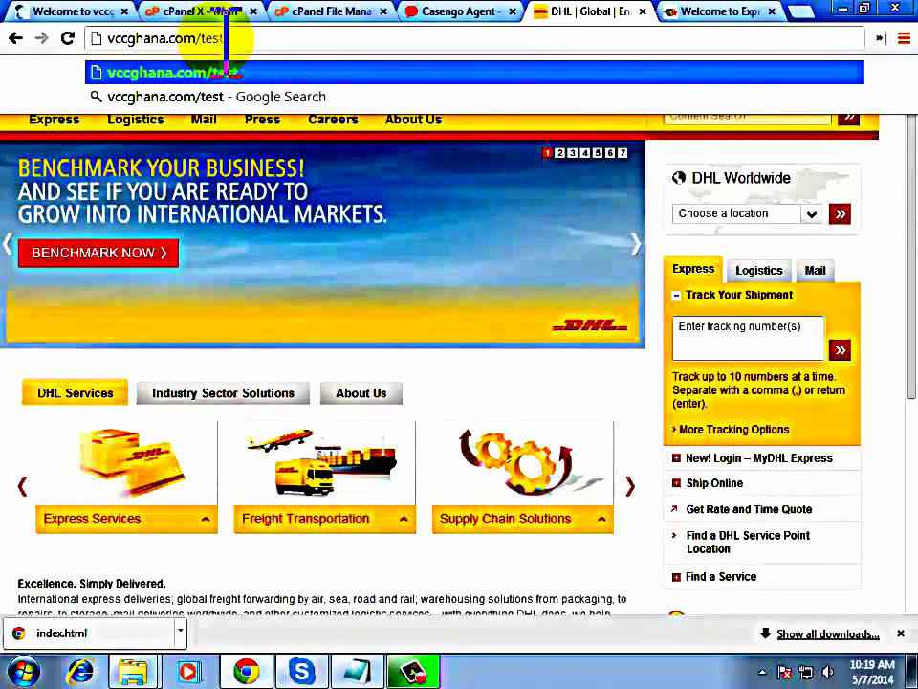
{"action": "key", "text": "Return"}
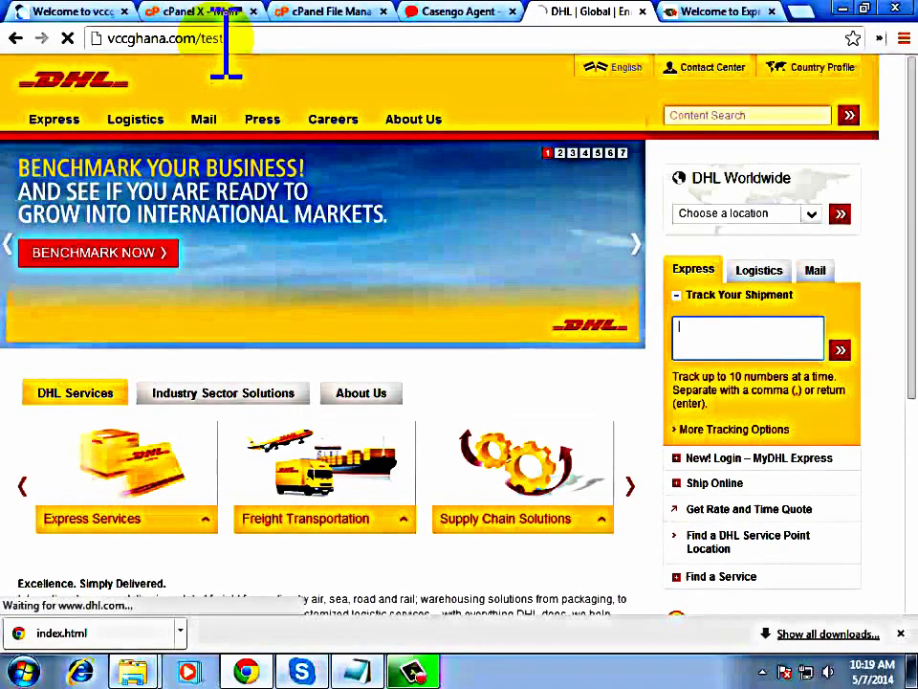
Check the Express Delivery Services site at vccghana.com/test and its Track Package Online form
{"action": "left_click", "coordinate": [705, 13]}
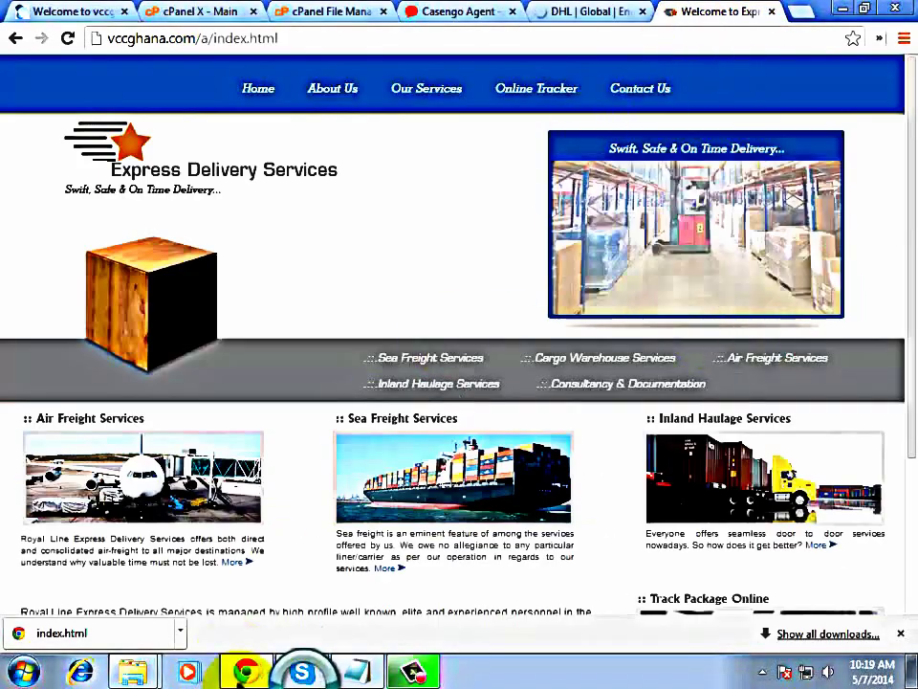
{"action": "scroll", "coordinate": [220, 550], "scroll_direction": "down", "scroll_amount": 3}
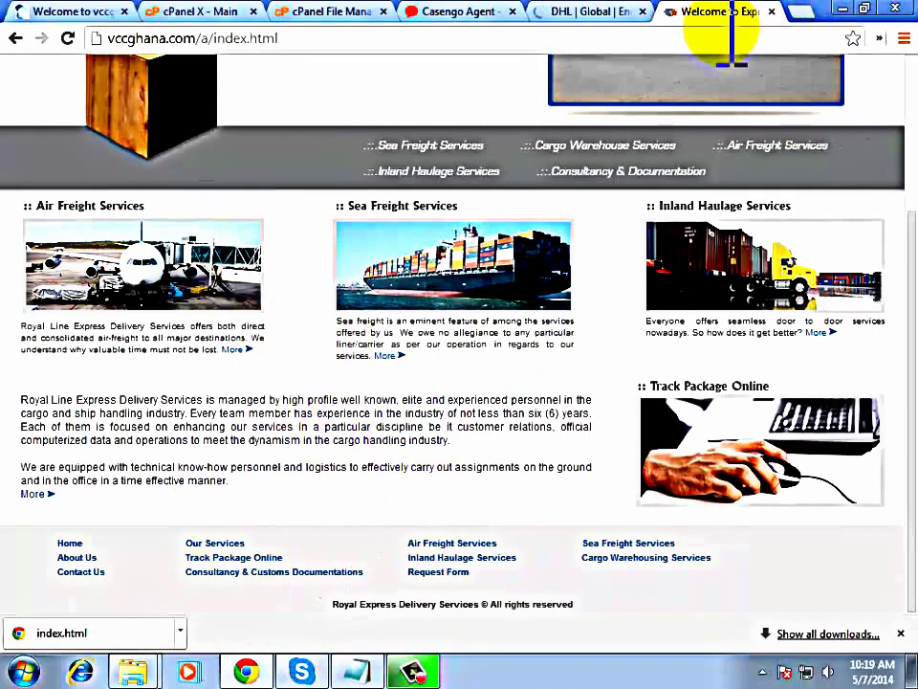
{"action": "left_click", "coordinate": [601, 14]}
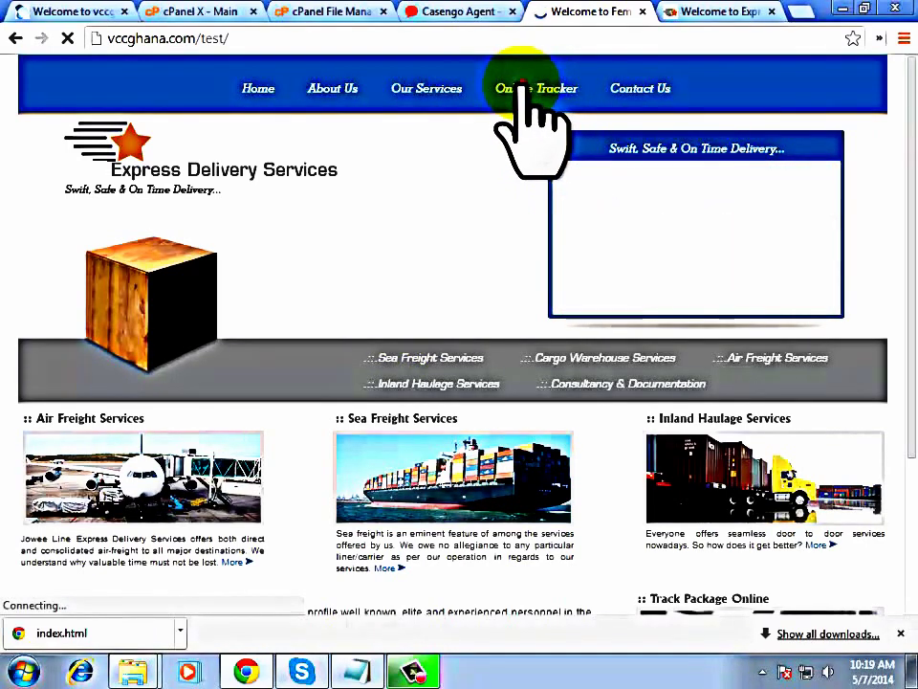
{"action": "left_click", "coordinate": [523, 91]}
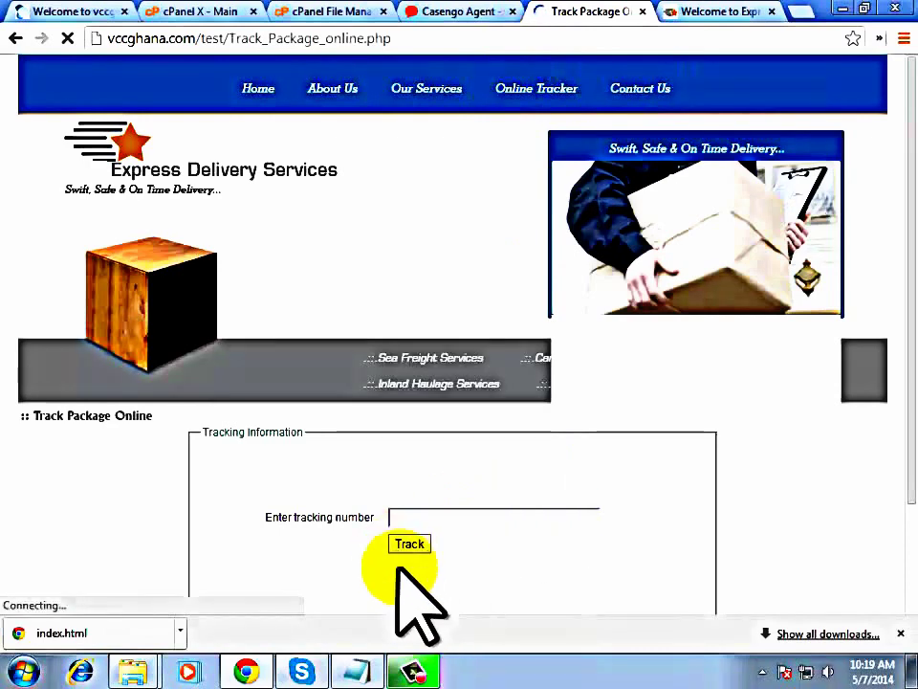
{"action": "left_click", "coordinate": [428, 510]}
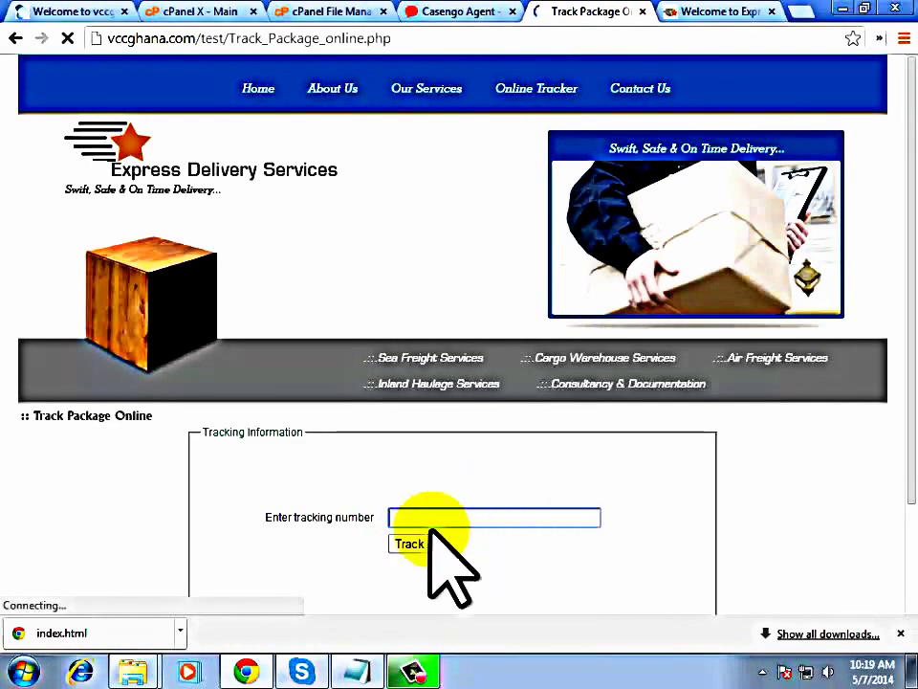
{"action": "scroll", "coordinate": [503, 537], "scroll_direction": "down", "scroll_amount": 3}
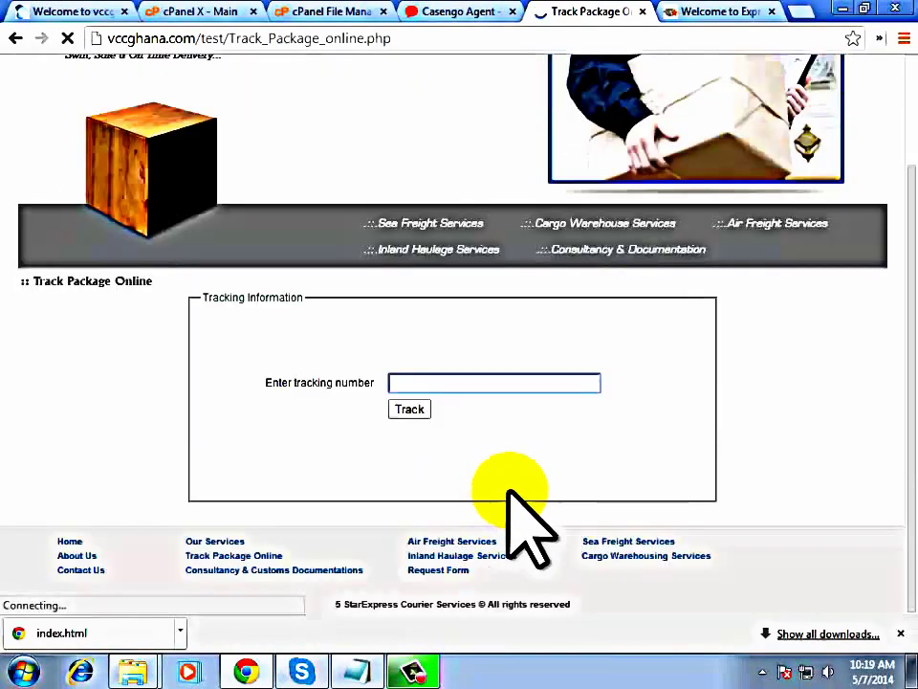
{"action": "scroll", "coordinate": [523, 537], "scroll_direction": "up", "scroll_amount": 3}
Return to cPanel's main page and scroll to the Databases section for MySQL Databases
{"action": "left_click", "coordinate": [205, 14]}
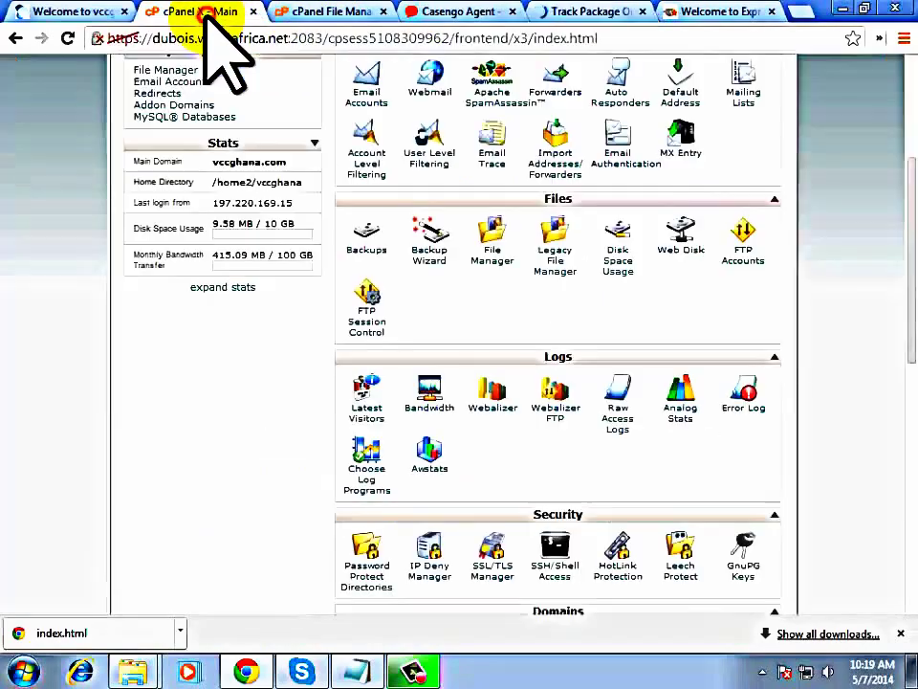
{"action": "scroll", "coordinate": [249, 478], "scroll_direction": "up", "scroll_amount": 5}
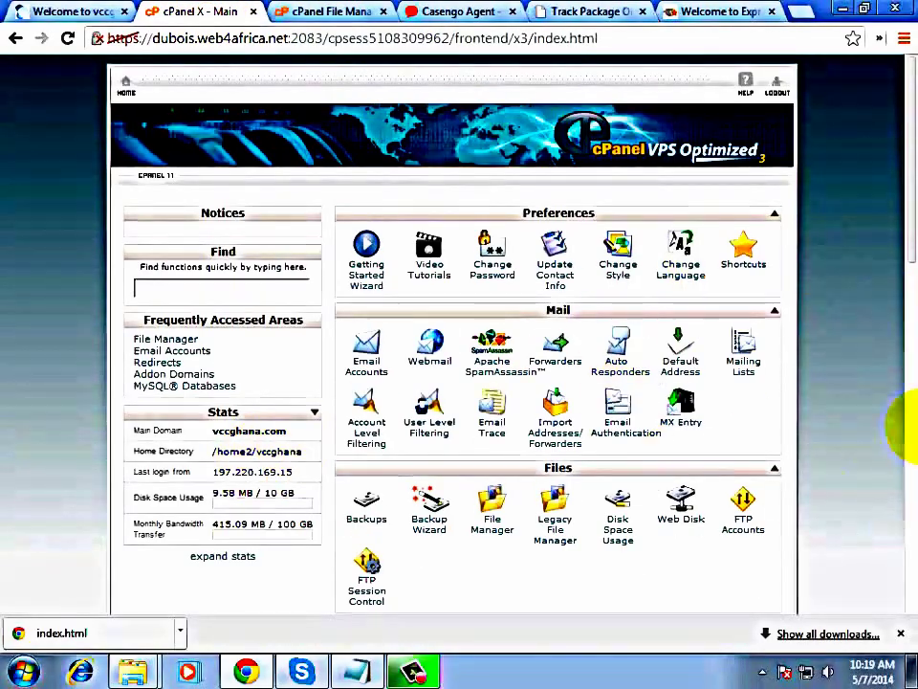
{"action": "scroll", "coordinate": [665, 550], "scroll_direction": "down", "scroll_amount": 4}
{"action": "scroll", "coordinate": [667, 541], "scroll_direction": "down", "scroll_amount": 1}
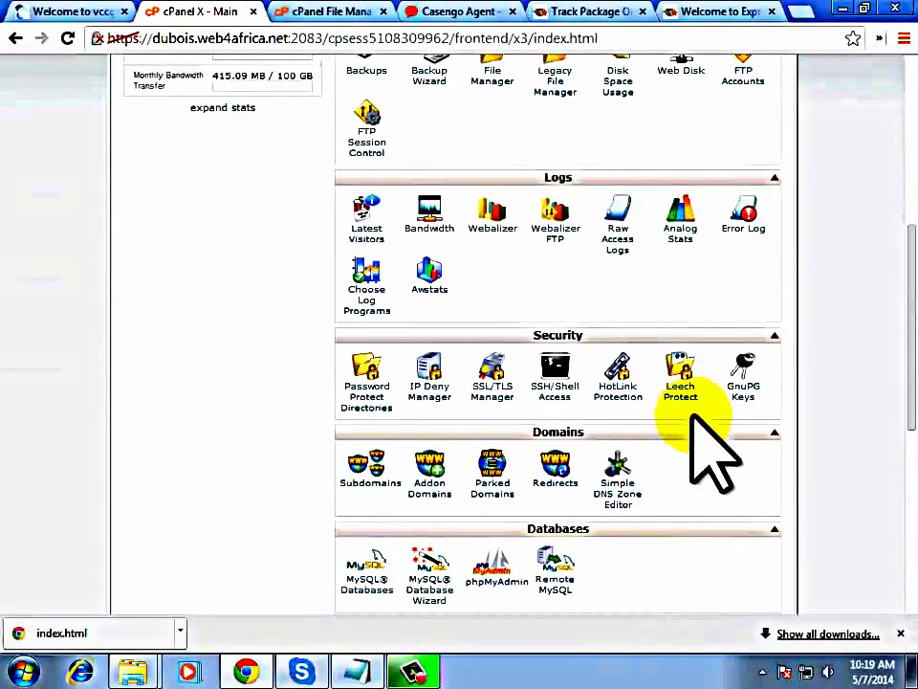
{"action": "scroll", "coordinate": [703, 431], "scroll_direction": "up", "scroll_amount": 5}
{"action": "scroll", "coordinate": [705, 411], "scroll_direction": "down", "scroll_amount": 6}
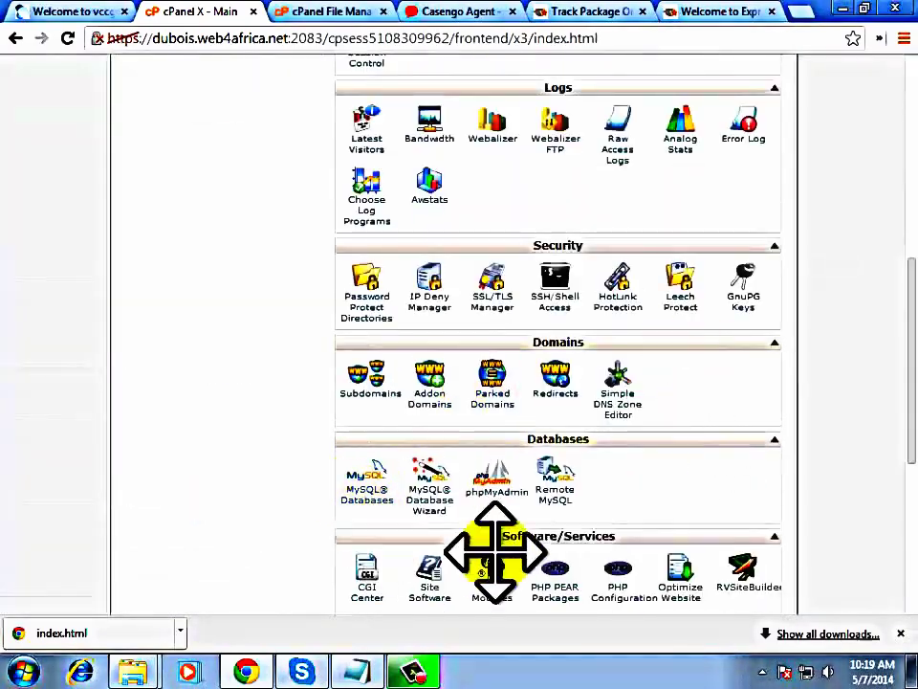
{"action": "scroll", "coordinate": [505, 426], "scroll_direction": "up", "scroll_amount": 3}
{"action": "scroll", "coordinate": [500, 430], "scroll_direction": "down", "scroll_amount": 4}
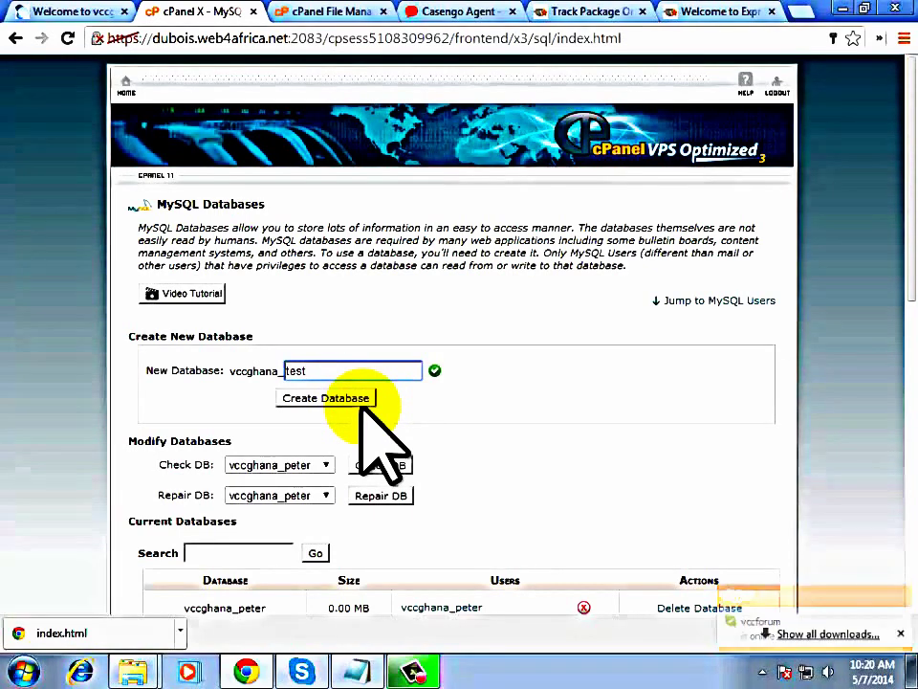
Create the vccghana_test database and go back to the MySQL Users section
{"action": "left_click", "coordinate": [361, 397]}
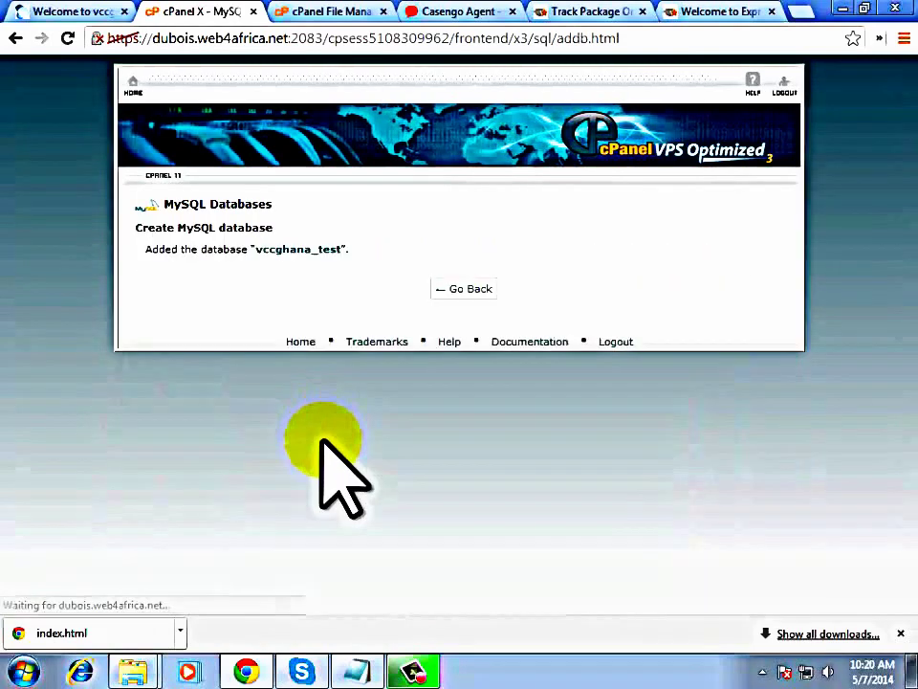
{"action": "left_click", "coordinate": [474, 289]}
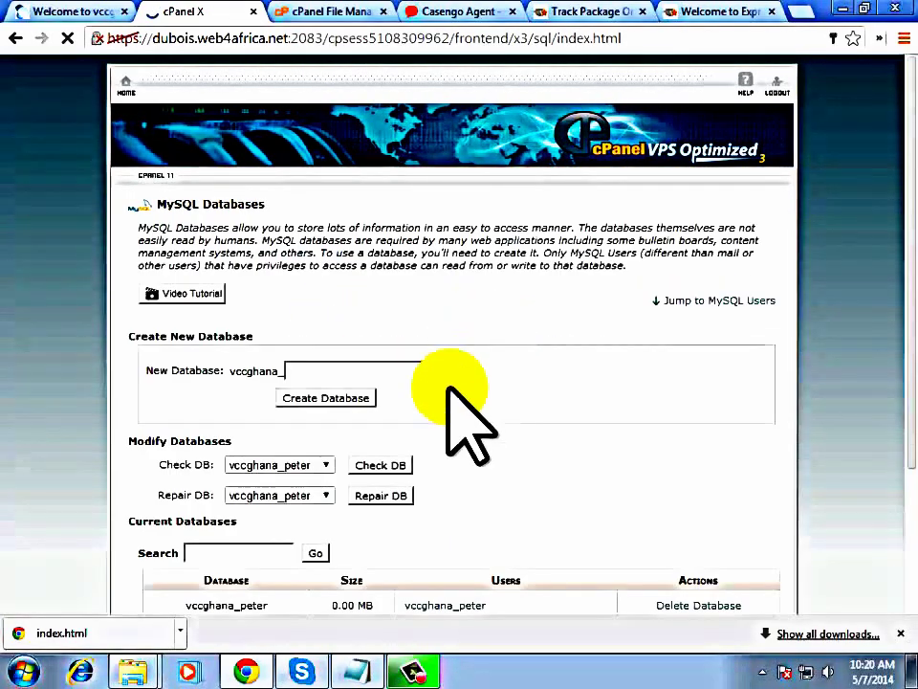
{"action": "scroll", "coordinate": [416, 540], "scroll_direction": "down", "scroll_amount": 6}
{"action": "scroll", "coordinate": [403, 524], "scroll_direction": "down", "scroll_amount": 2}
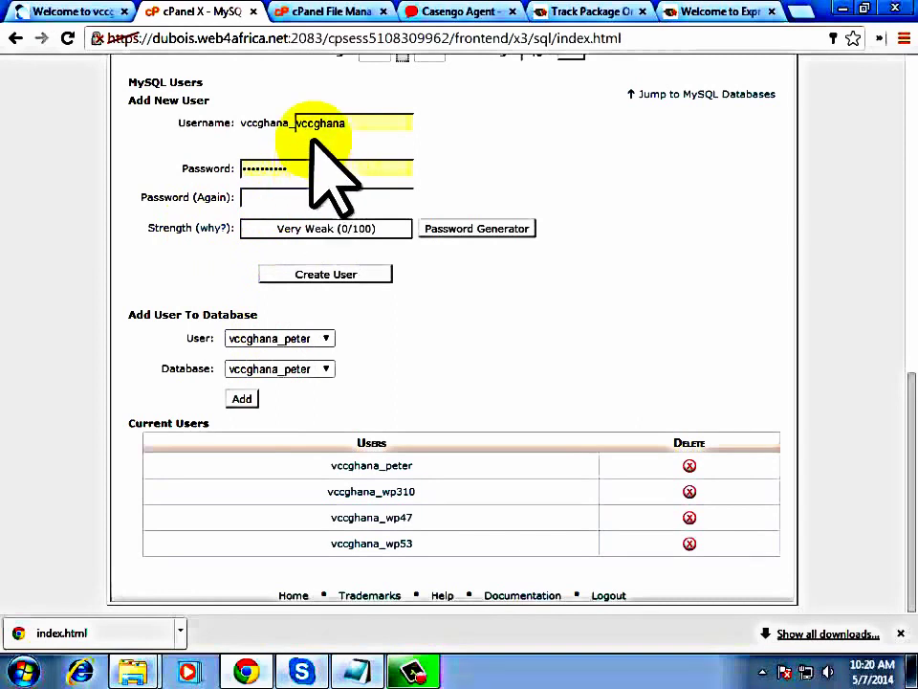
Enter the new MySQL user's username and a strong password
{"action": "left_click_drag", "start_coordinate": [381, 125], "coordinate": [242, 127]}
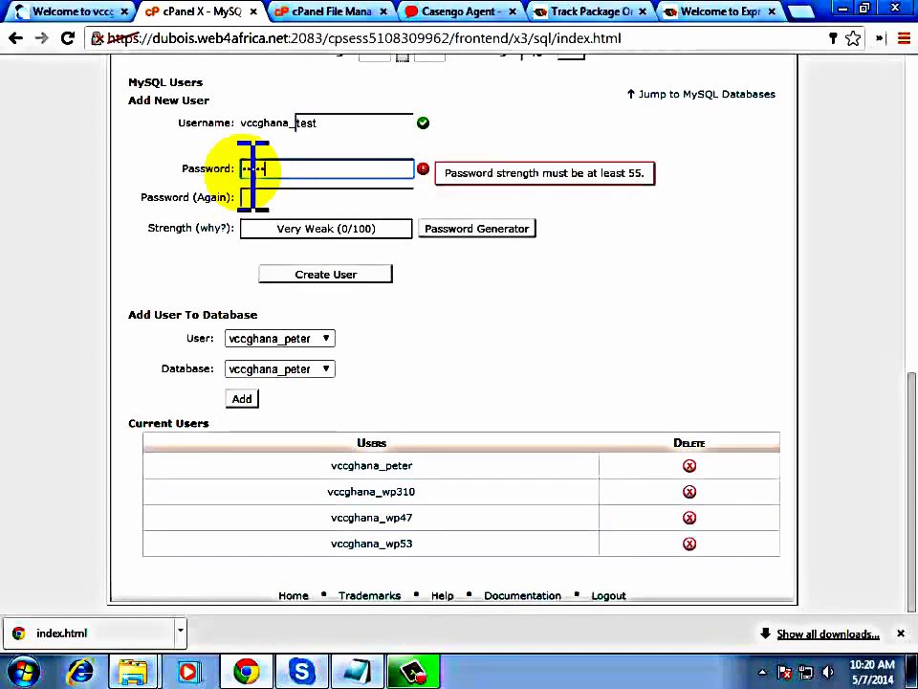
{"action": "type", "text": "a"}
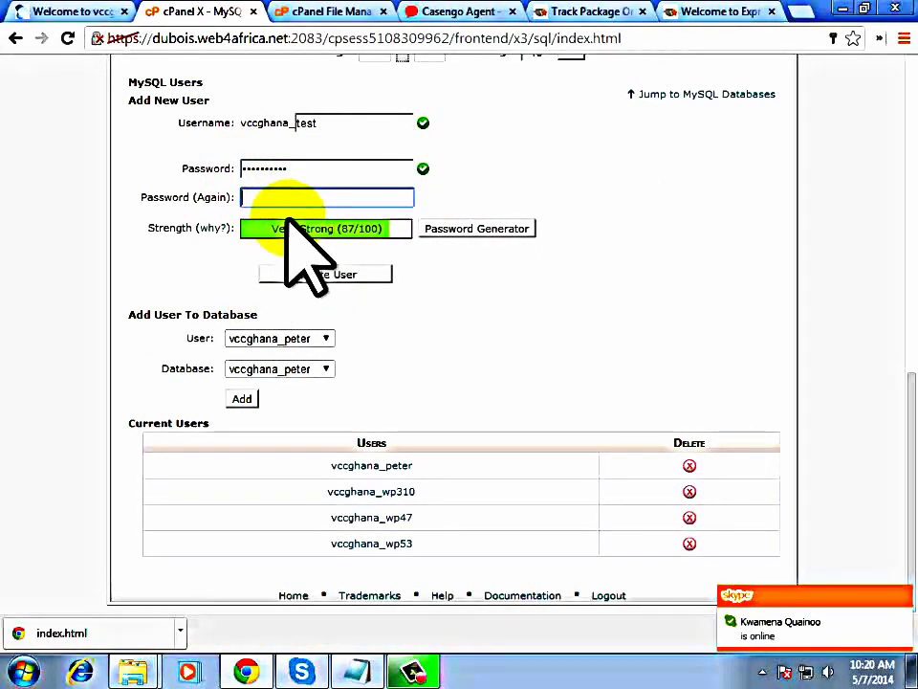
{"action": "type", "text": "•••"}
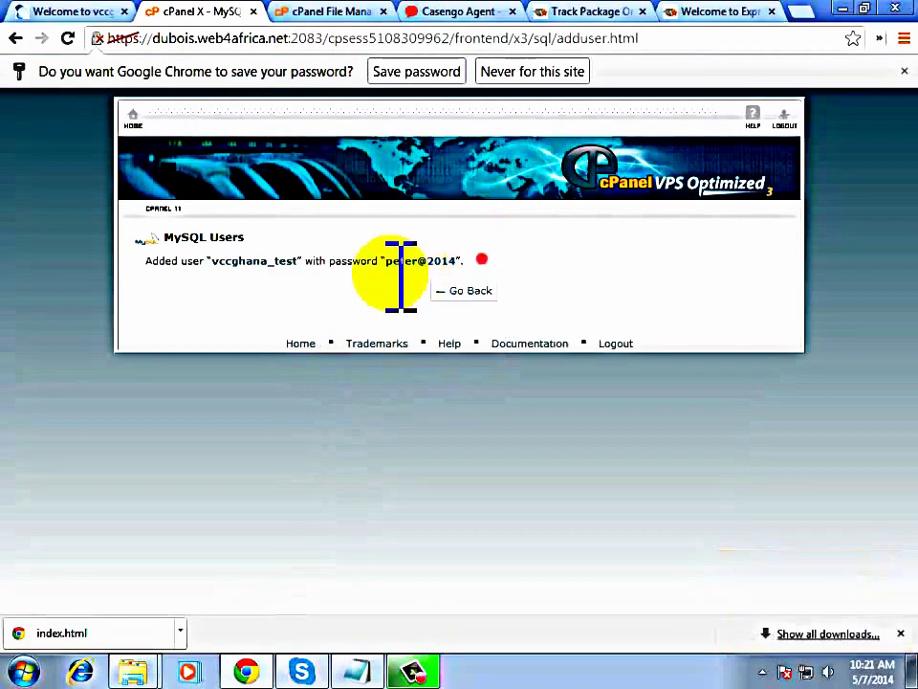
Paste the new user's credentials line into a Notepad note, then return to MySQL Databases
{"action": "left_click_drag", "start_coordinate": [400, 272], "coordinate": [155, 260]}
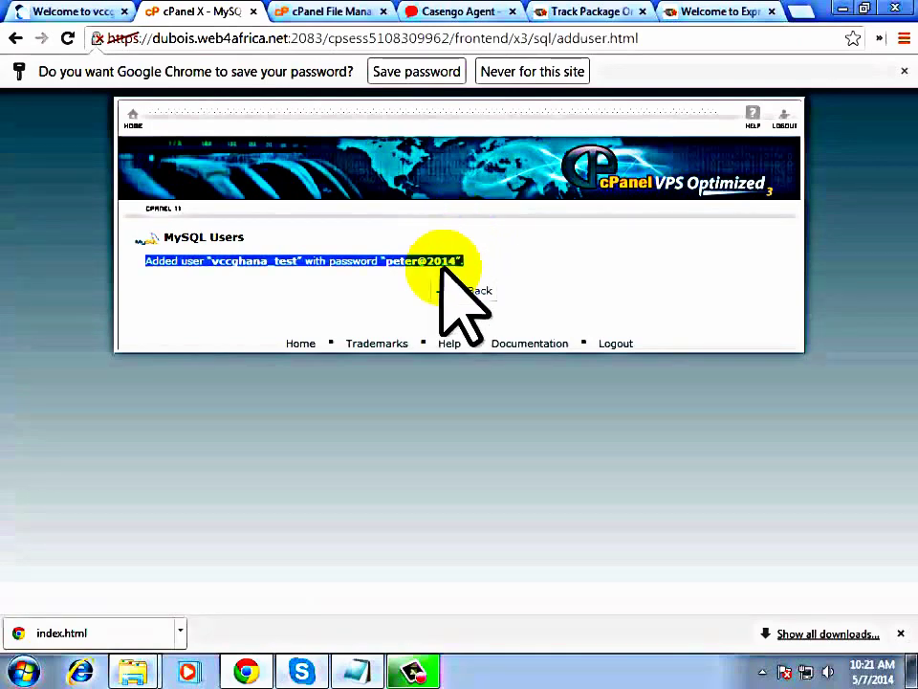
{"action": "left_click", "coordinate": [354, 668]}
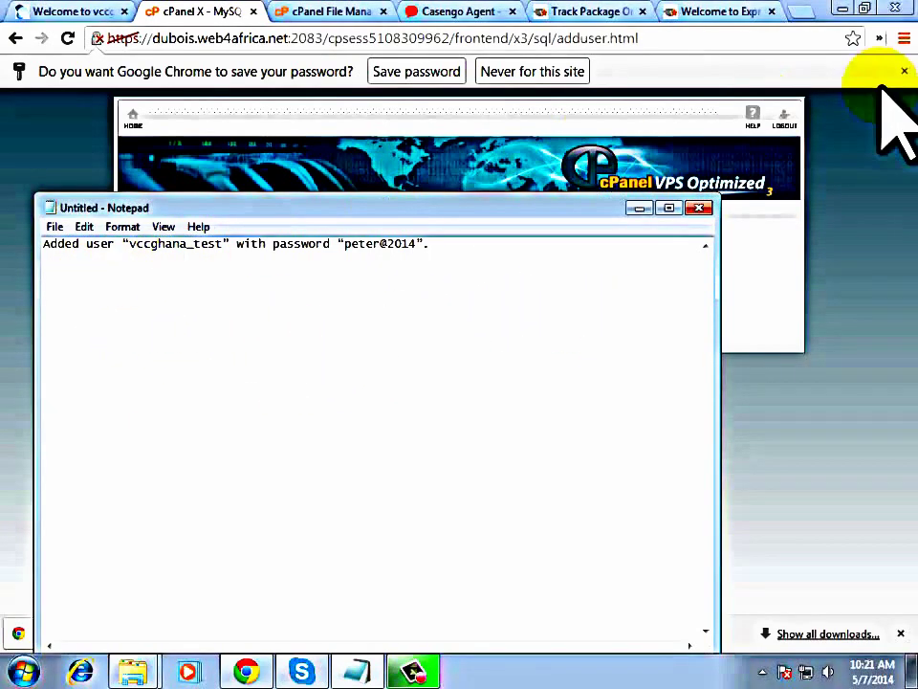
{"action": "left_click", "coordinate": [638, 208]}
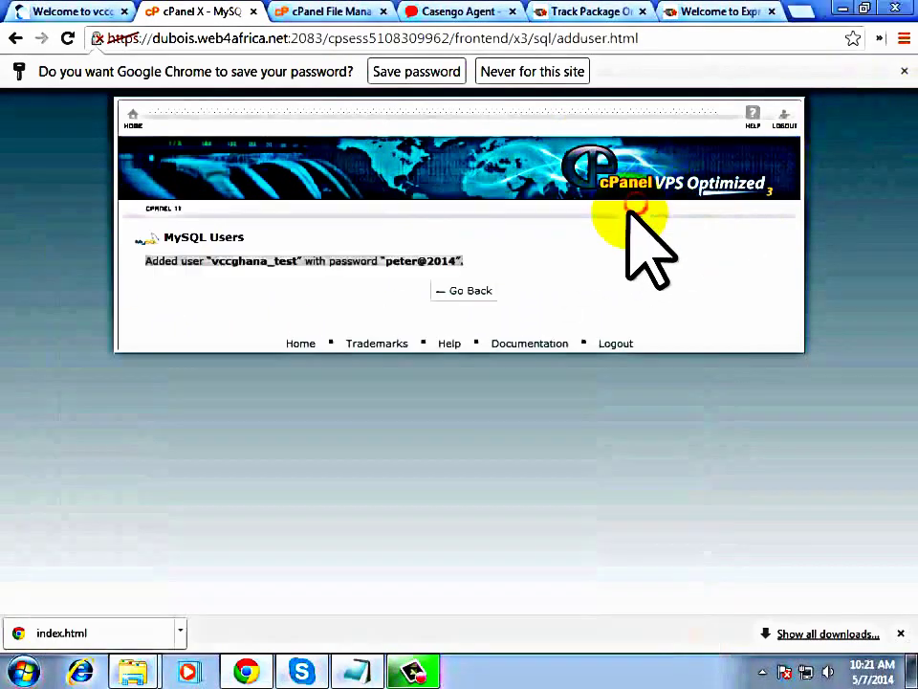
{"action": "left_click", "coordinate": [448, 291]}
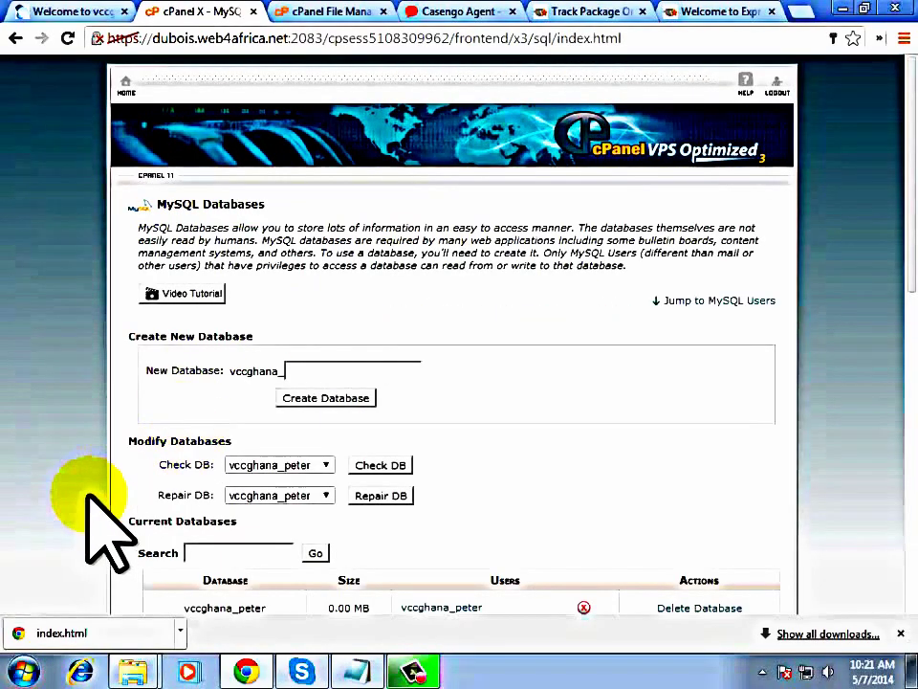
Add the new user to vccghana_test with ALL PRIVILEGES granted
{"action": "scroll", "coordinate": [477, 486], "scroll_direction": "down", "scroll_amount": 4}
{"action": "scroll", "coordinate": [477, 486], "scroll_direction": "up", "scroll_amount": 3}
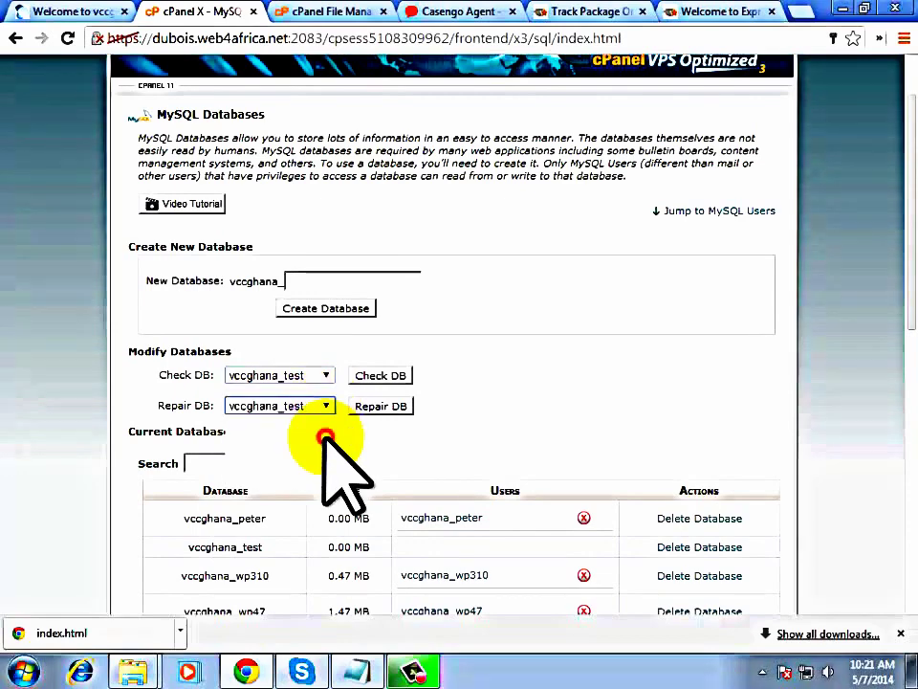
{"action": "scroll", "coordinate": [337, 438], "scroll_direction": "down", "scroll_amount": 2}
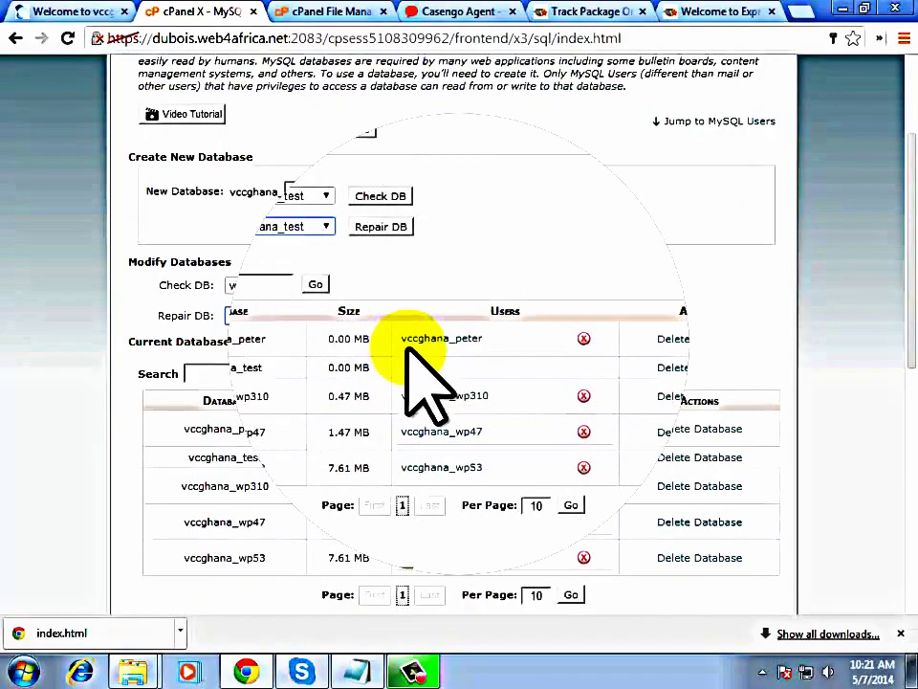
{"action": "scroll", "coordinate": [516, 281], "scroll_direction": "down", "scroll_amount": 5}
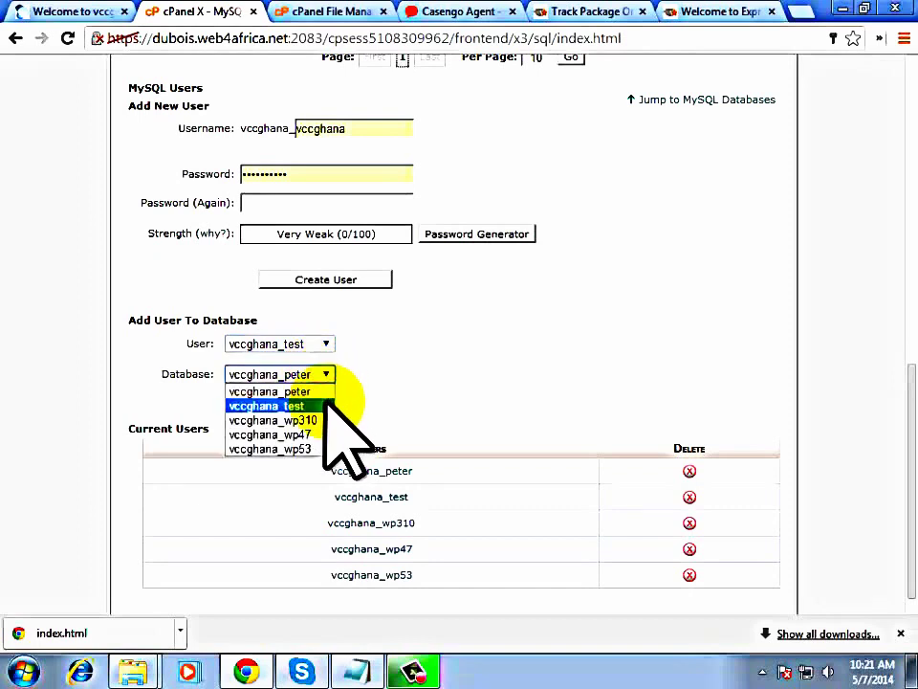
{"action": "left_click", "coordinate": [325, 405]}
{"action": "left_click", "coordinate": [241, 402]}
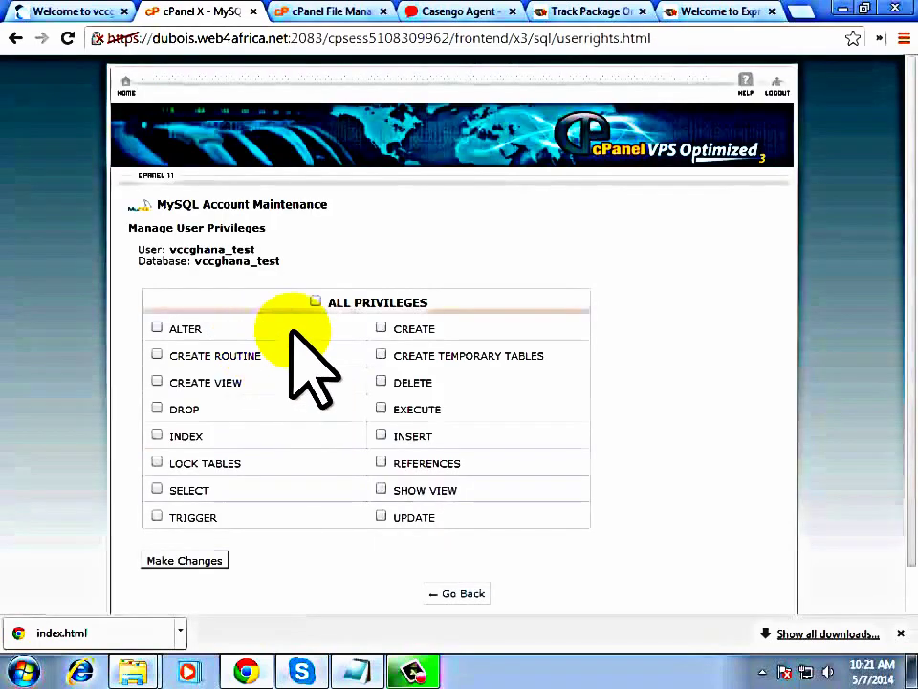
{"action": "left_click", "coordinate": [318, 302]}
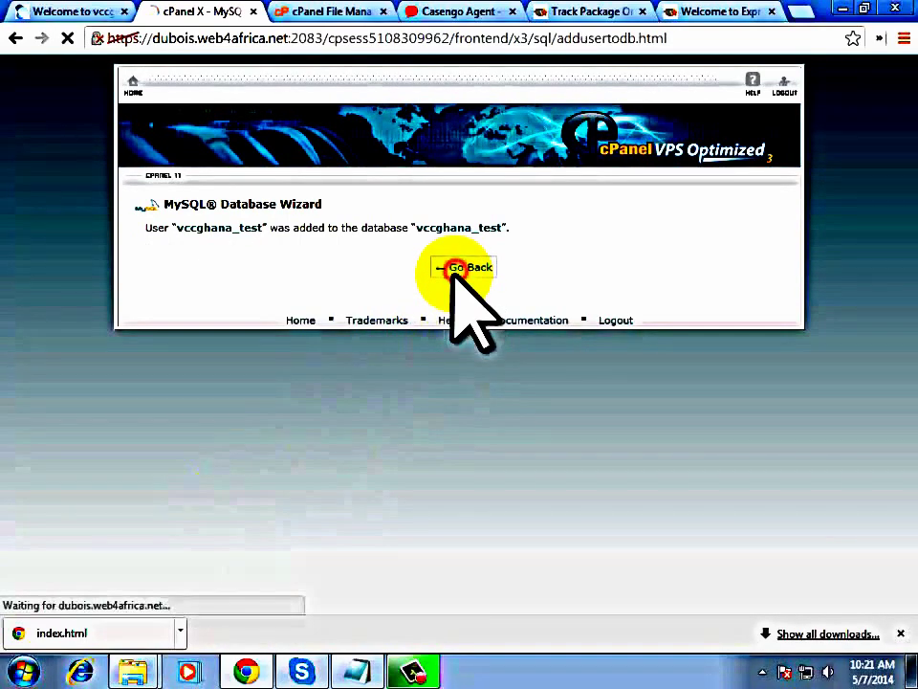
{"action": "mouse_move", "coordinate": [301, 672]}
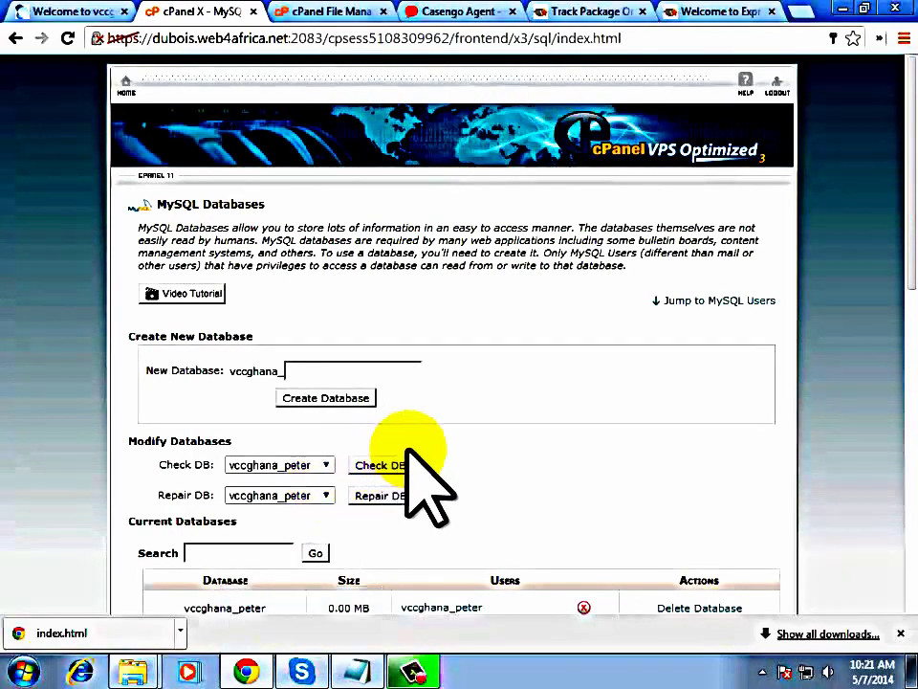
{"action": "scroll", "coordinate": [492, 450], "scroll_direction": "down", "scroll_amount": 5}
{"action": "scroll", "coordinate": [383, 378], "scroll_direction": "up", "scroll_amount": 3}
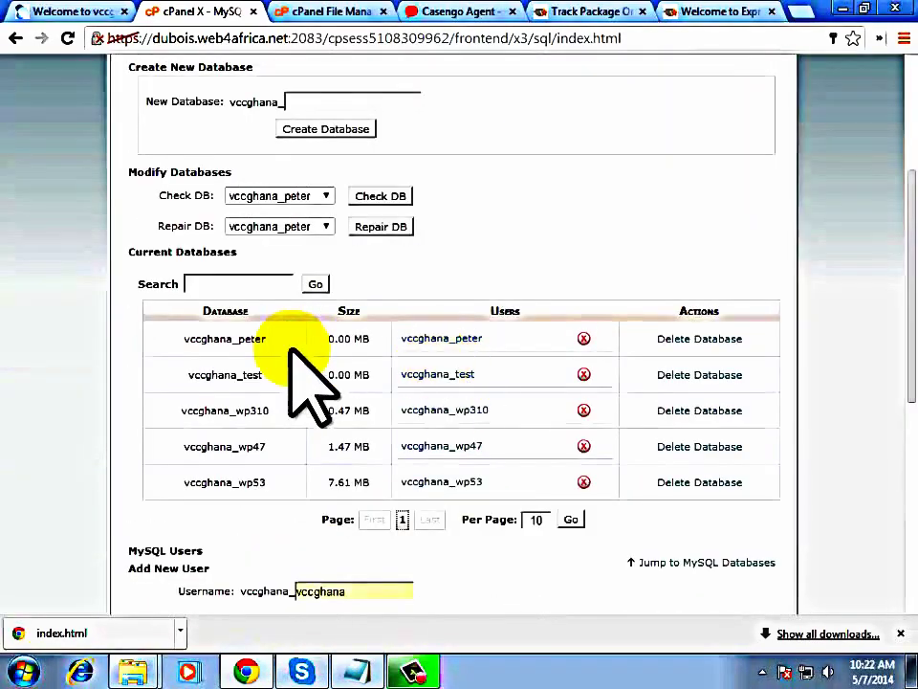
{"action": "scroll", "coordinate": [277, 531], "scroll_direction": "up", "scroll_amount": 3}
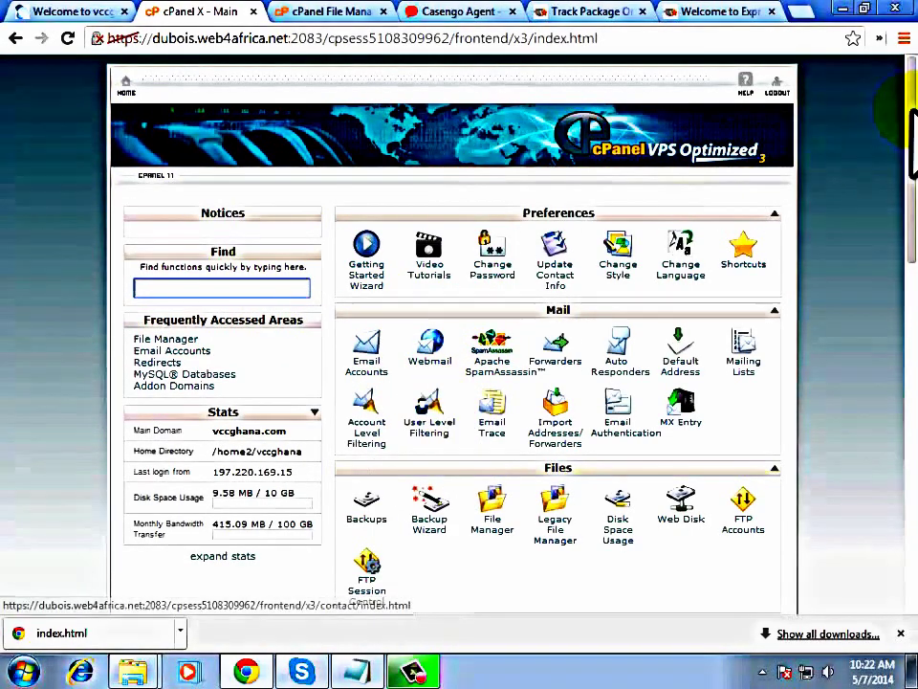
{"action": "left_click", "coordinate": [832, 9]}
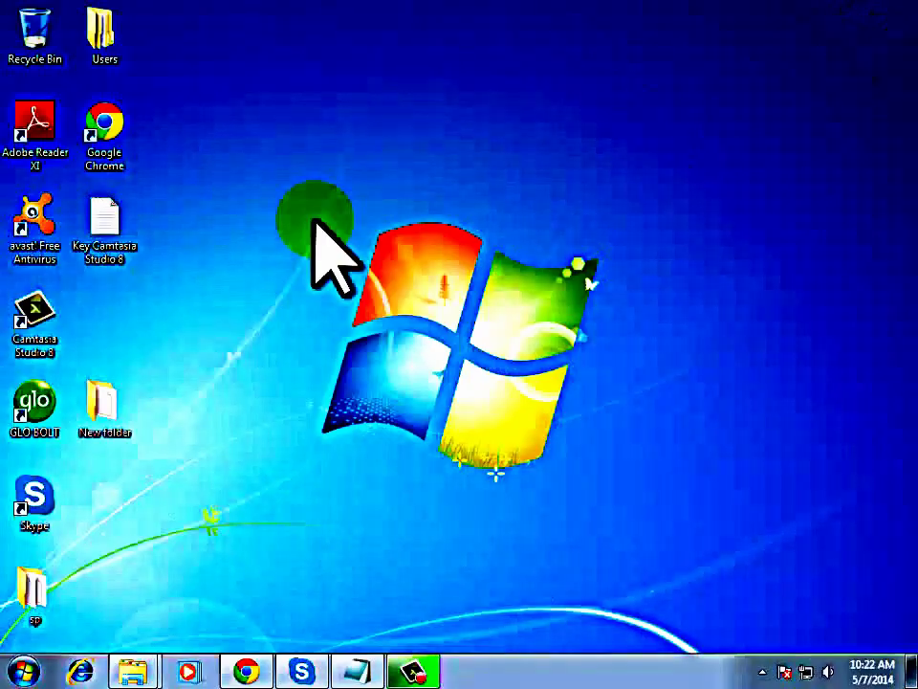
{"action": "left_click", "coordinate": [113, 421]}
{"action": "double_click", "coordinate": [115, 425]}
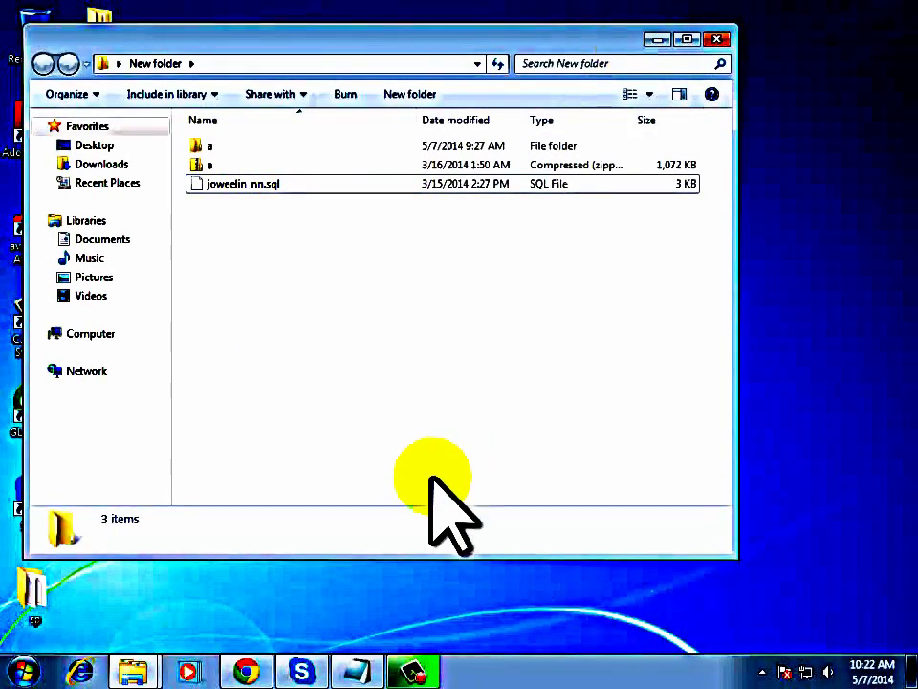
{"action": "left_click", "coordinate": [662, 40]}
Launch phpMyAdmin from cPanel's Databases section
{"action": "left_click", "coordinate": [246, 670]}
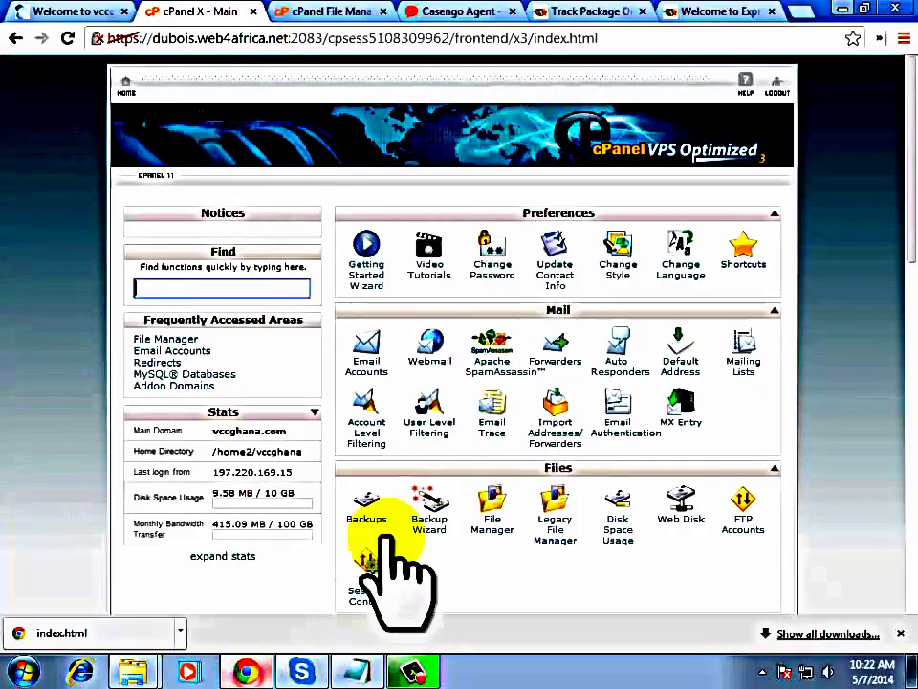
{"action": "scroll", "coordinate": [595, 499], "scroll_direction": "down", "scroll_amount": 1}
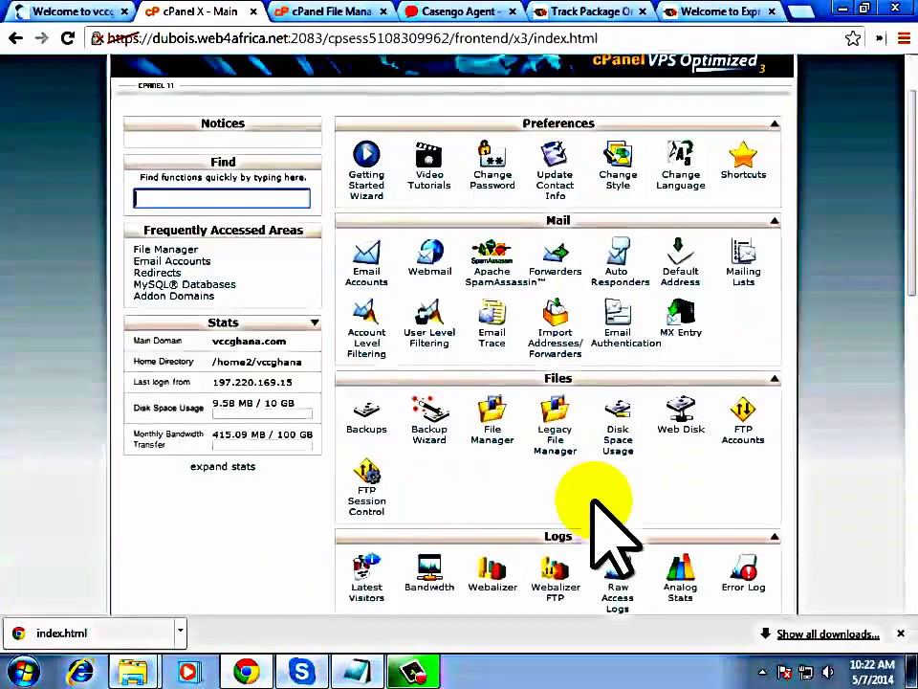
{"action": "scroll", "coordinate": [595, 499], "scroll_direction": "down", "scroll_amount": 3}
{"action": "scroll", "coordinate": [595, 500], "scroll_direction": "down", "scroll_amount": 5}
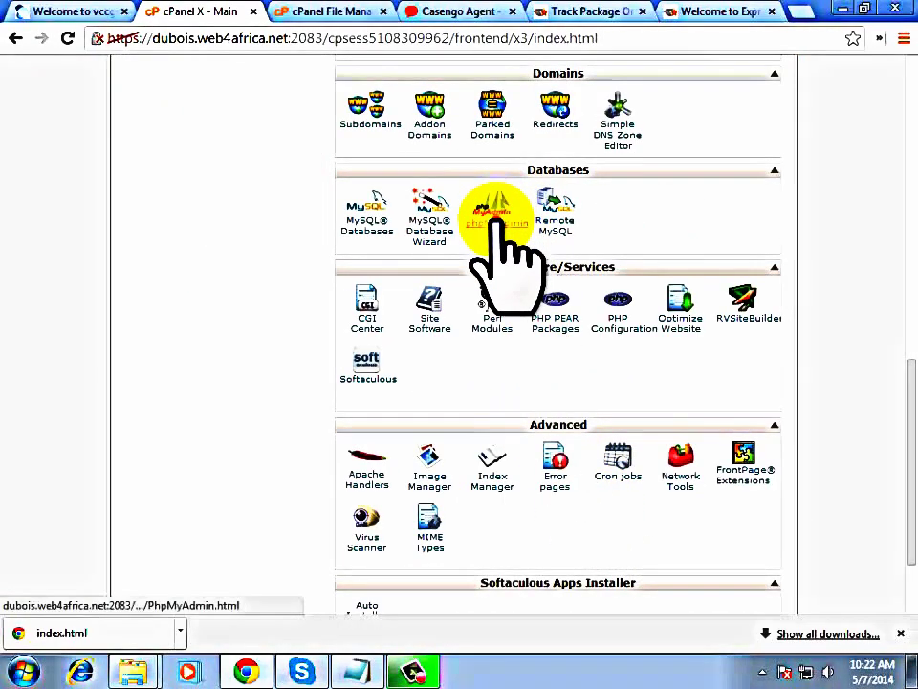
{"action": "left_click", "coordinate": [497, 220]}
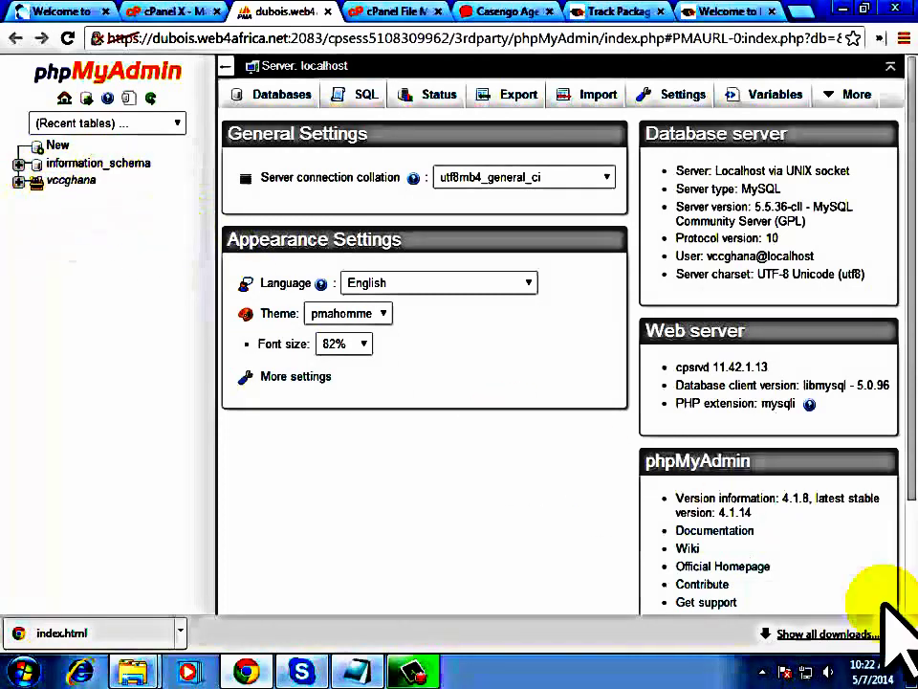
Select the vccghana_test database and choose joweelin_nn.sql as the file to import
{"action": "left_click", "coordinate": [17, 181]}
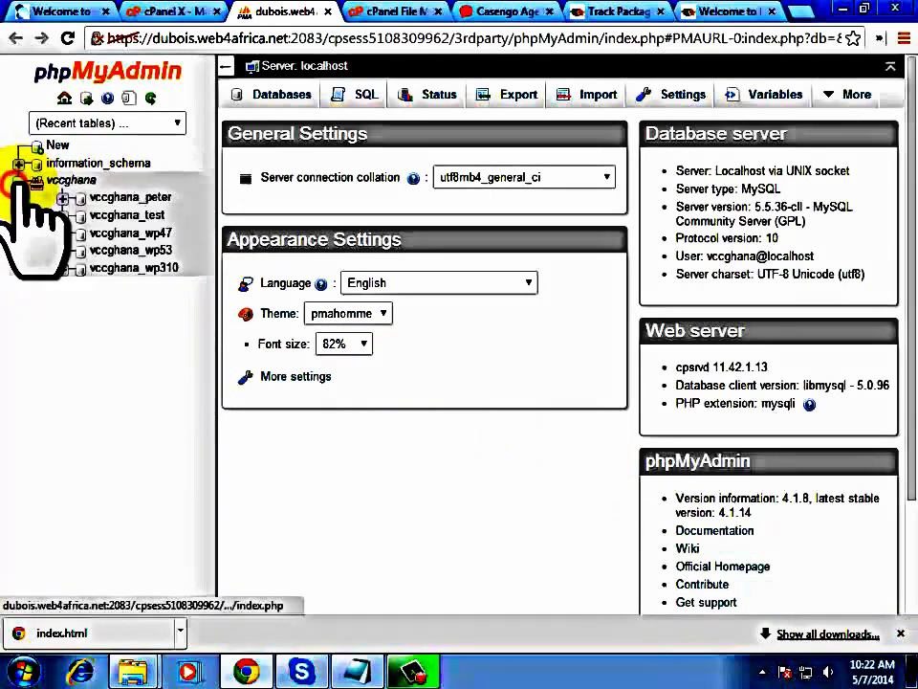
{"action": "left_click", "coordinate": [123, 217]}
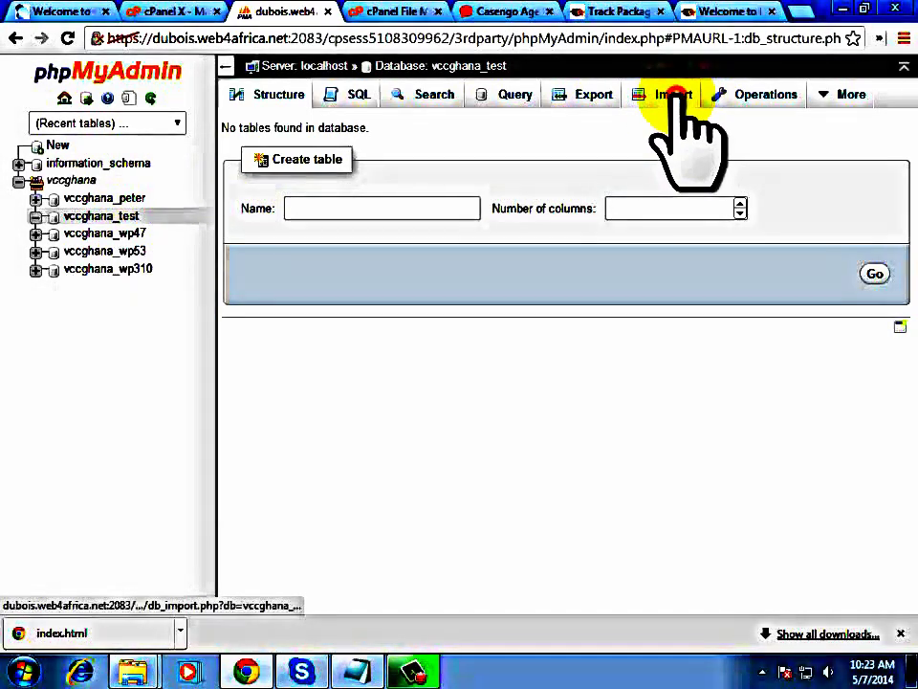
{"action": "left_click", "coordinate": [677, 96]}
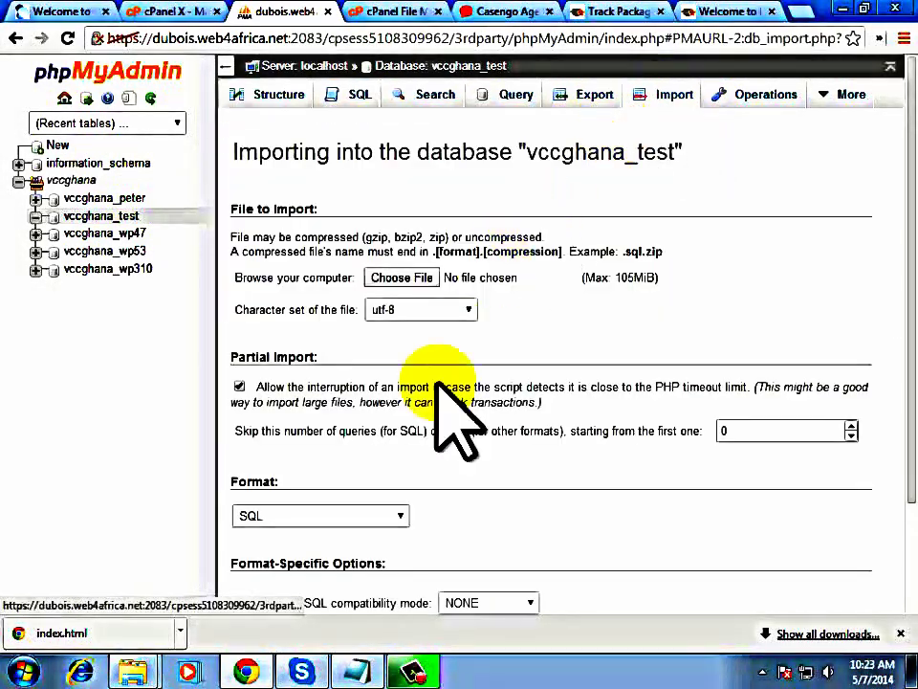
{"action": "left_click", "coordinate": [410, 278]}
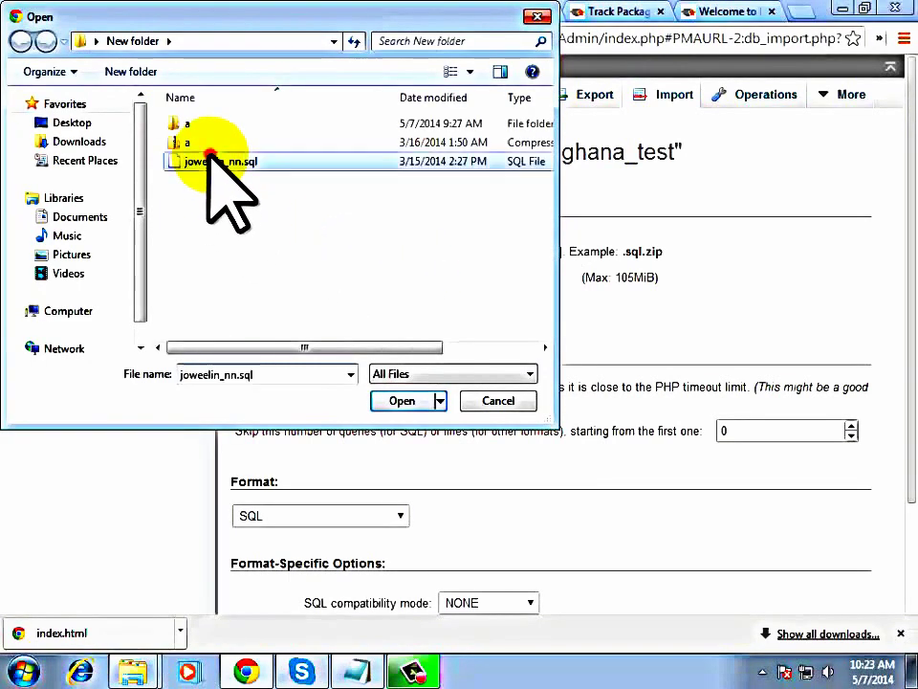
{"action": "left_click", "coordinate": [376, 399]}
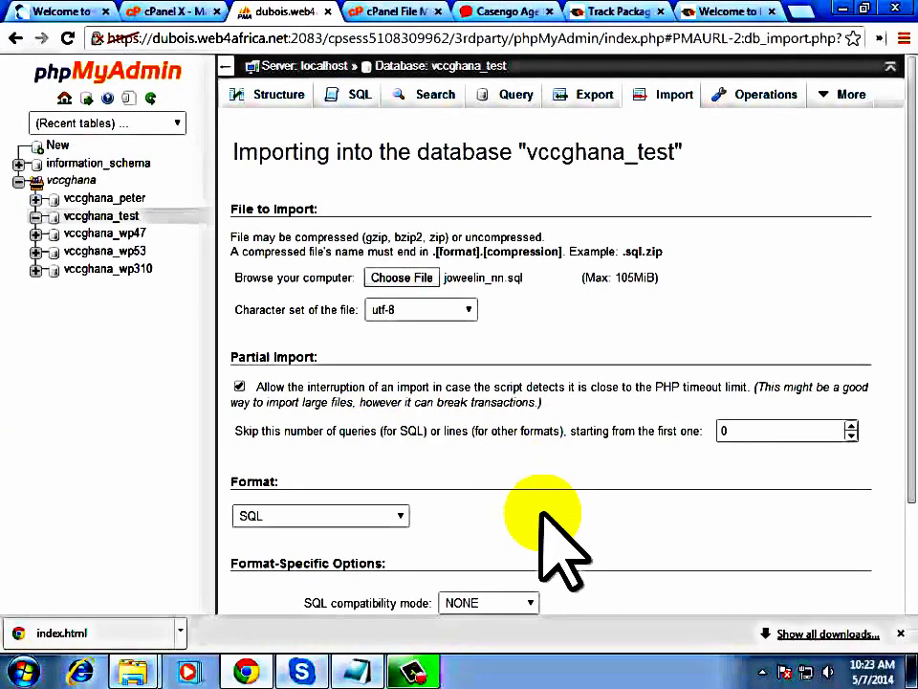
{"action": "scroll", "coordinate": [547, 524], "scroll_direction": "down", "scroll_amount": 3}
Run the joweelin_nn.sql import, then browse the tracking table's three records
{"action": "left_click", "coordinate": [267, 543]}
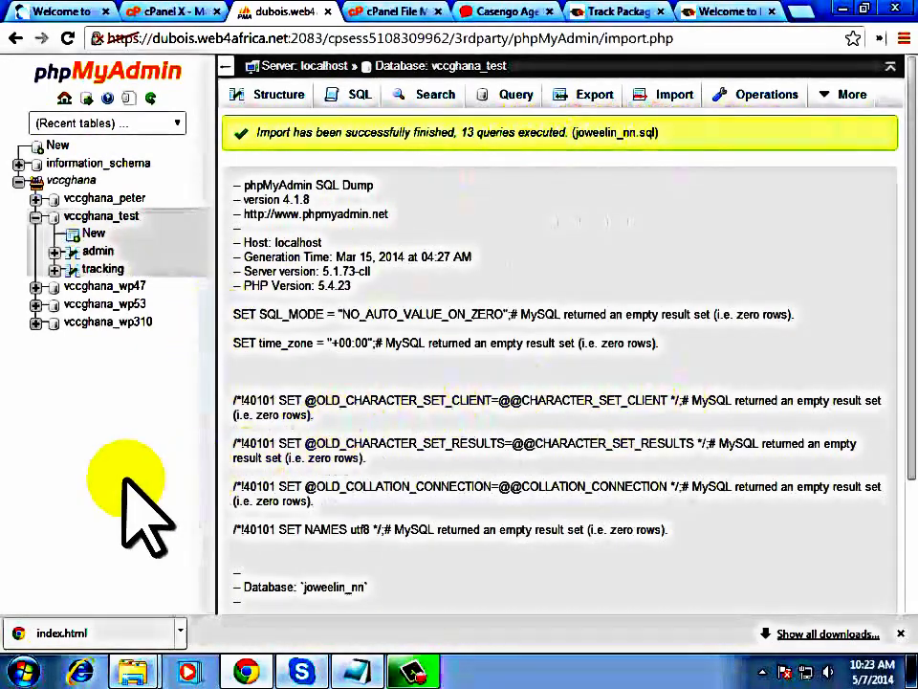
{"action": "left_click", "coordinate": [113, 268]}
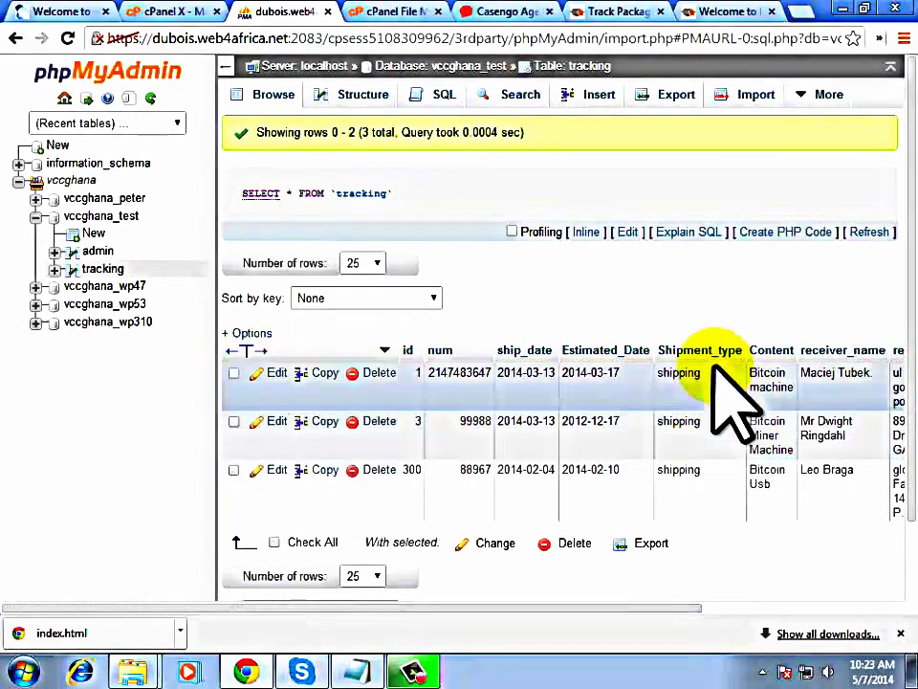
Edit tracking record 1: num 2012, ship_date and Estimated_Date 2014-03-14
{"action": "left_click", "coordinate": [275, 373]}
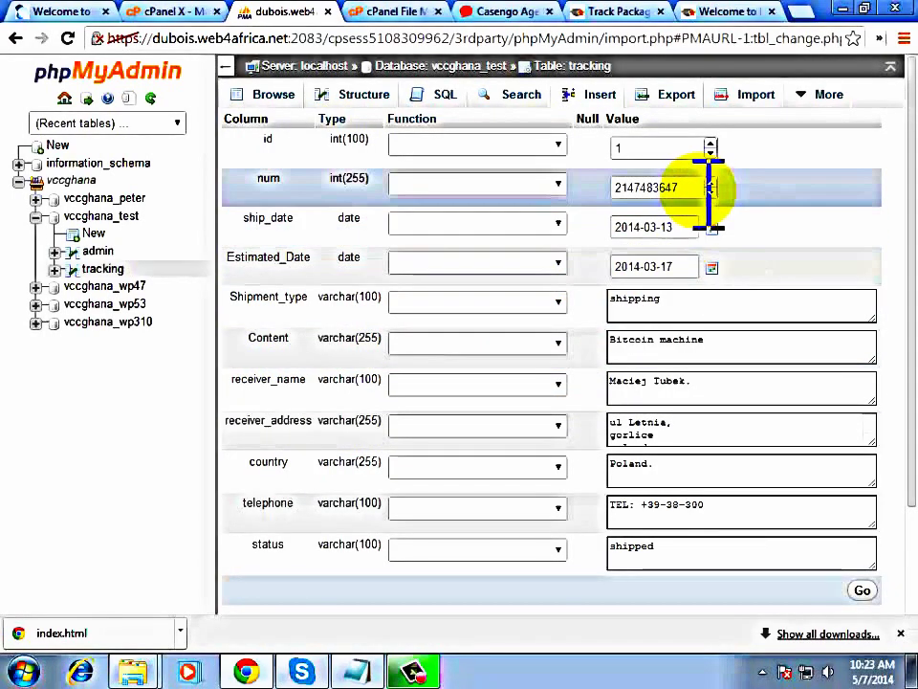
{"action": "left_click_drag", "start_coordinate": [698, 188], "coordinate": [579, 195]}
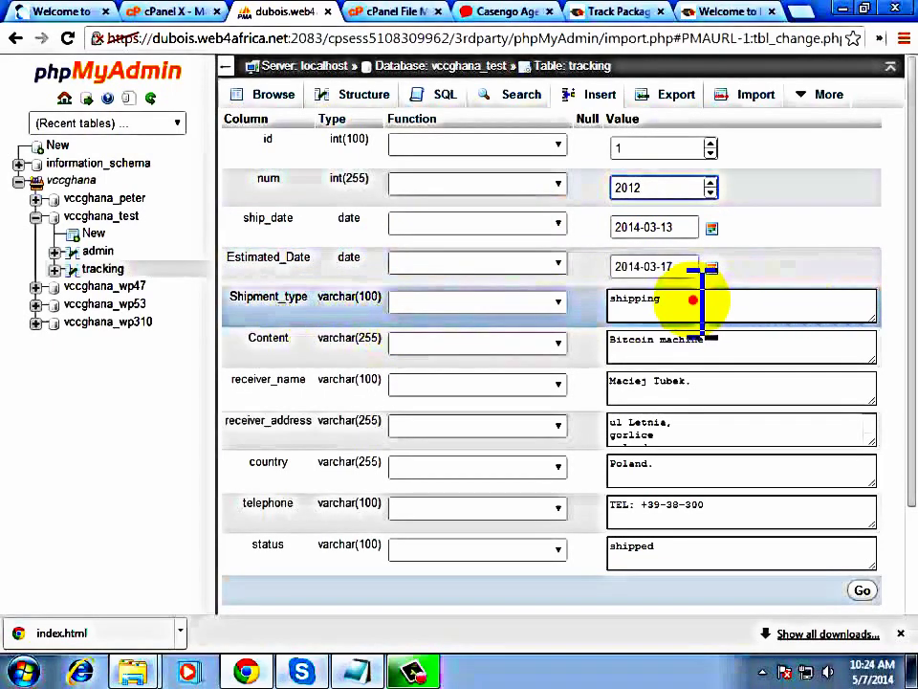
{"action": "left_click_drag", "start_coordinate": [696, 299], "coordinate": [636, 299]}
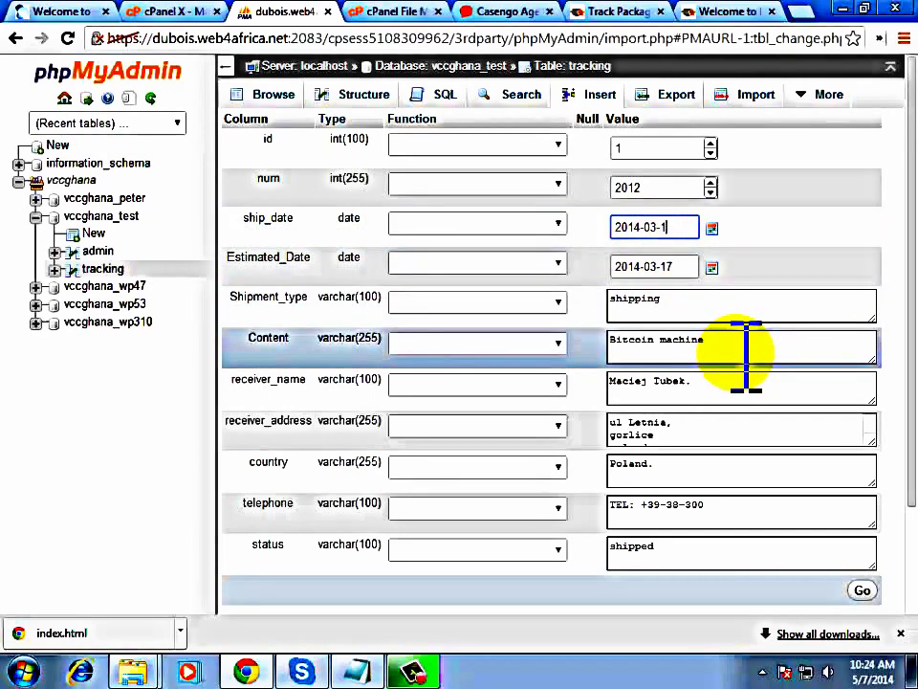
{"action": "type", "text": "4"}
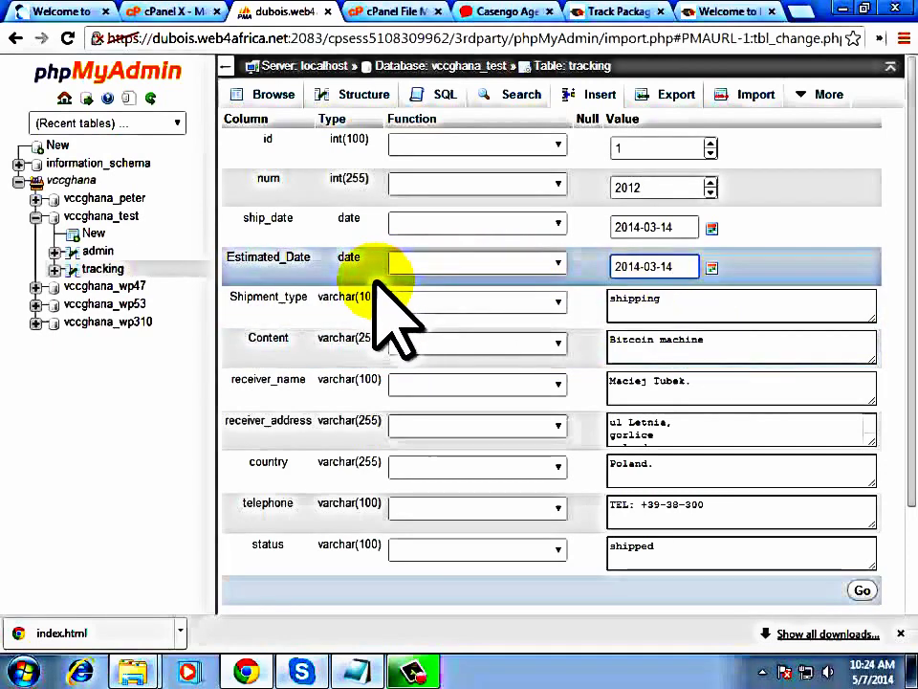
Change the record's Content to computer and enter the new receiver name and address
{"action": "left_click_drag", "start_coordinate": [726, 303], "coordinate": [572, 283]}
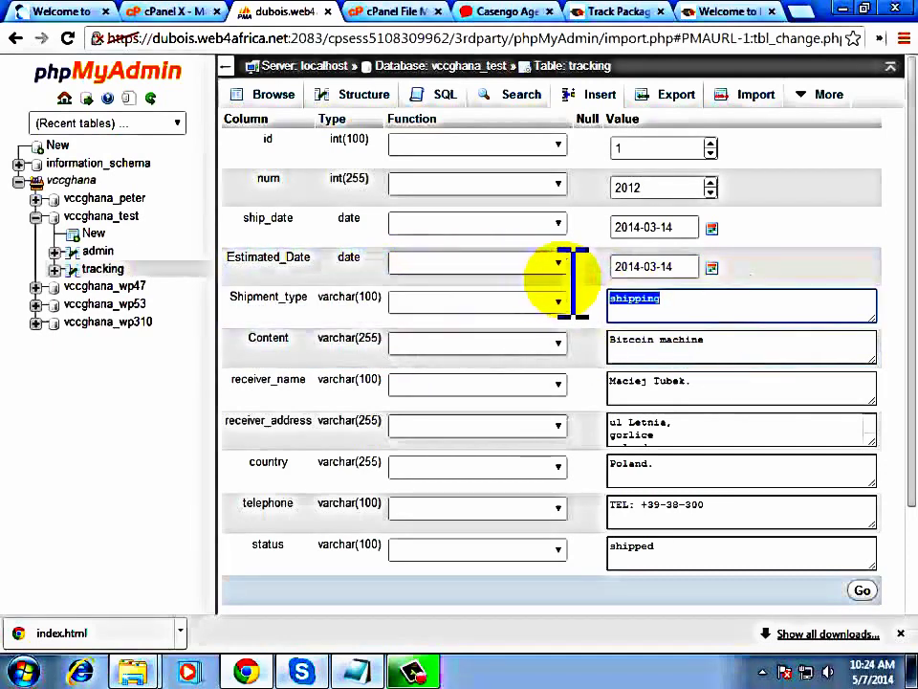
{"action": "left_click_drag", "start_coordinate": [733, 348], "coordinate": [553, 328]}
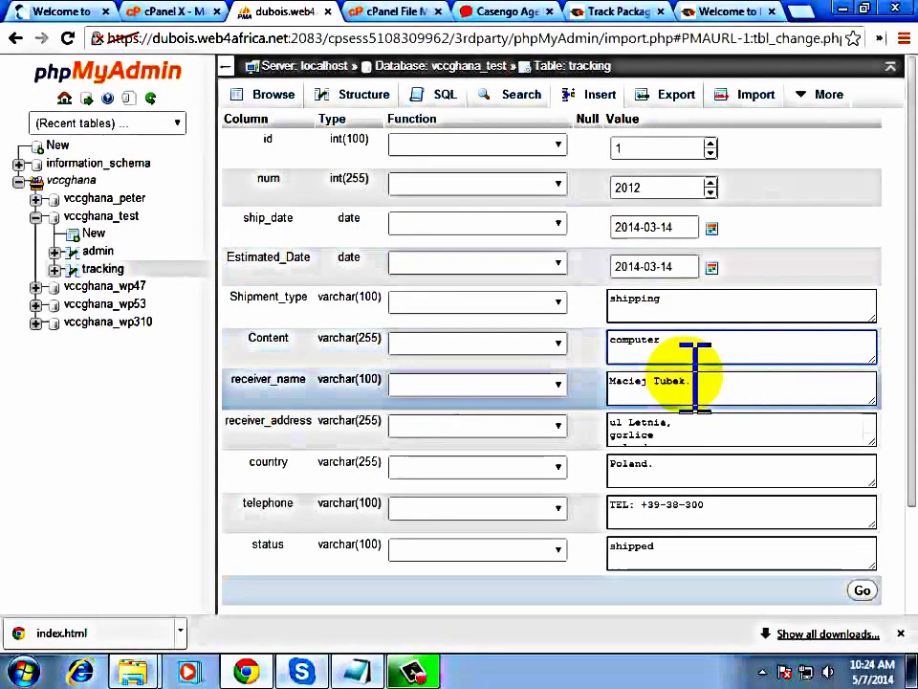
{"action": "left_click_drag", "start_coordinate": [701, 376], "coordinate": [617, 381]}
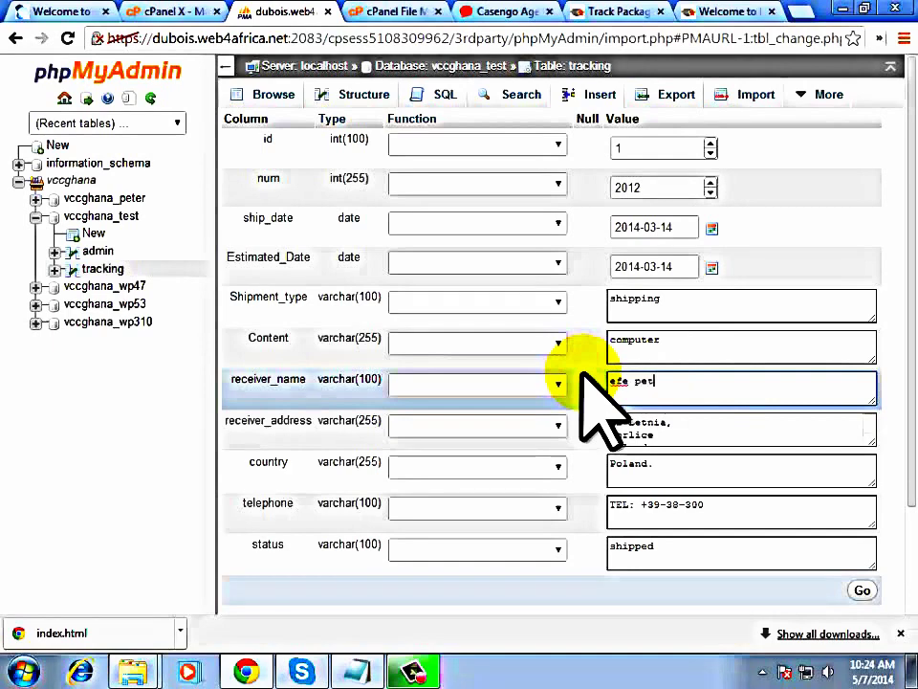
{"action": "left_click", "coordinate": [655, 443]}
{"action": "key", "text": "ctrl+a"}
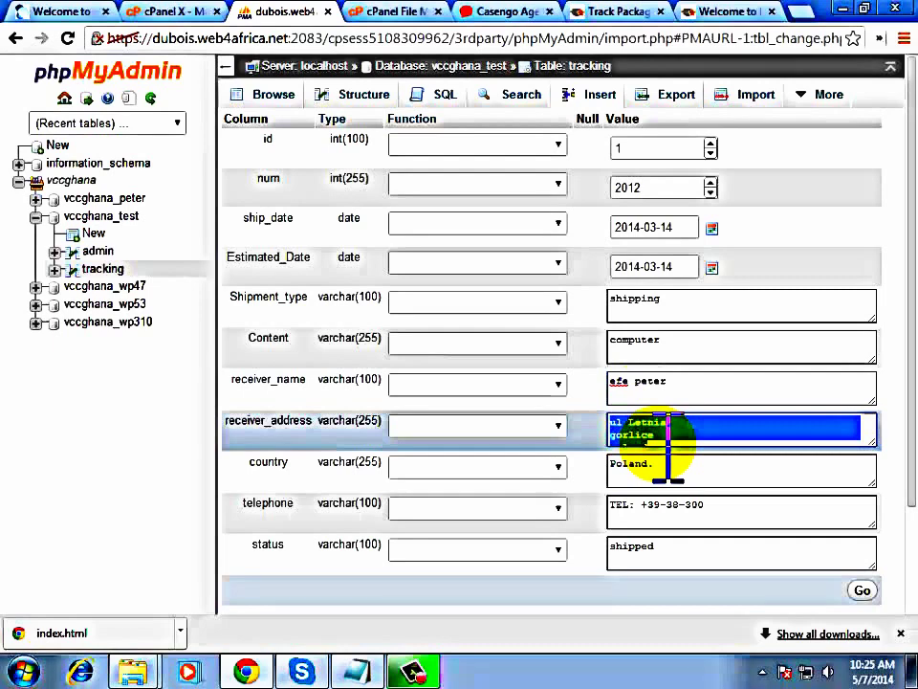
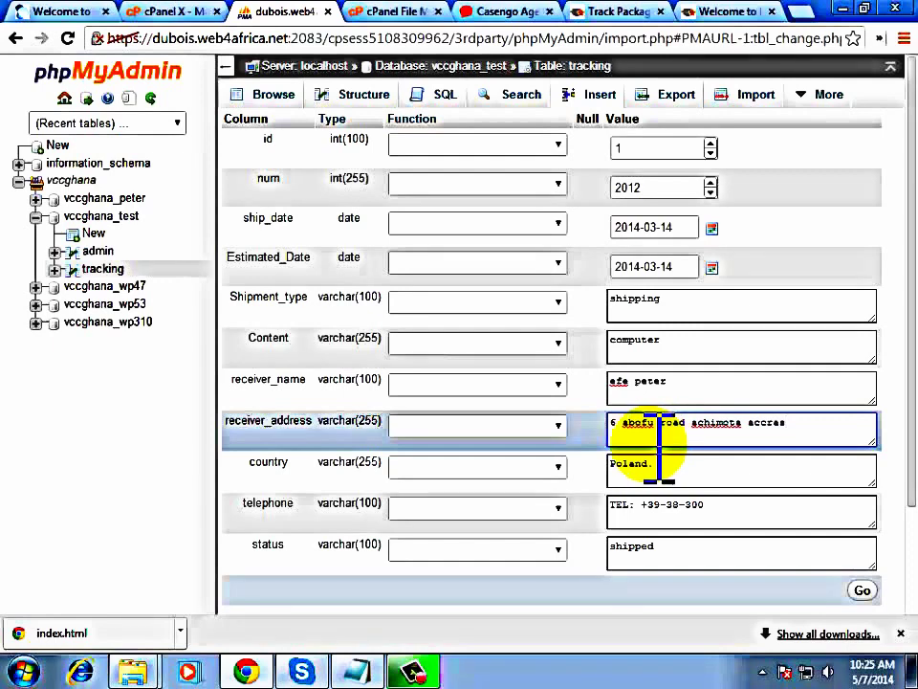
Set country to ghana, enter the new telephone number, and change status from shipped to packaging
{"action": "left_click_drag", "start_coordinate": [662, 461], "coordinate": [596, 467]}
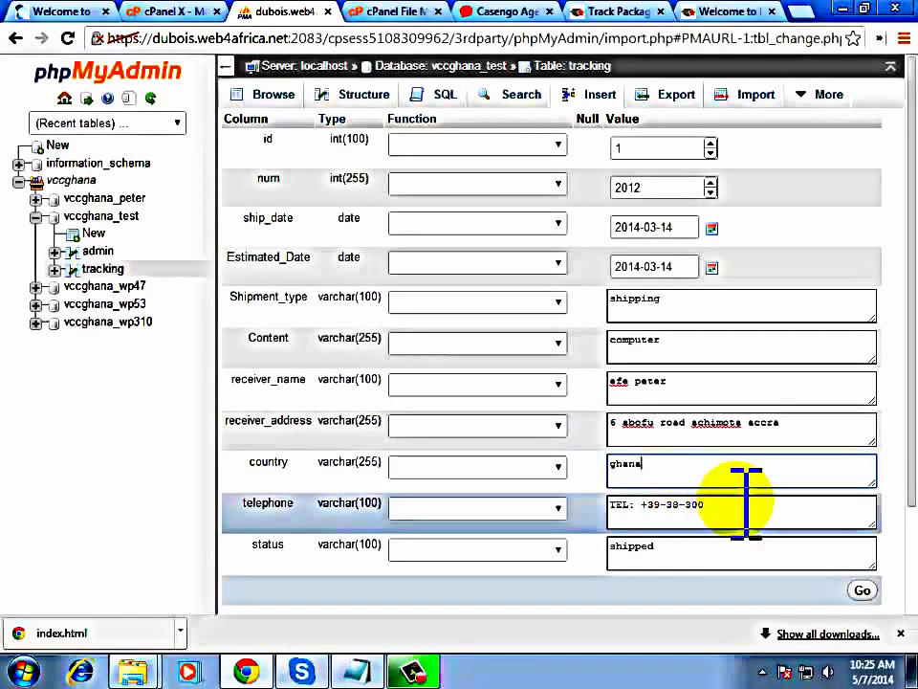
{"action": "left_click_drag", "start_coordinate": [741, 500], "coordinate": [654, 507]}
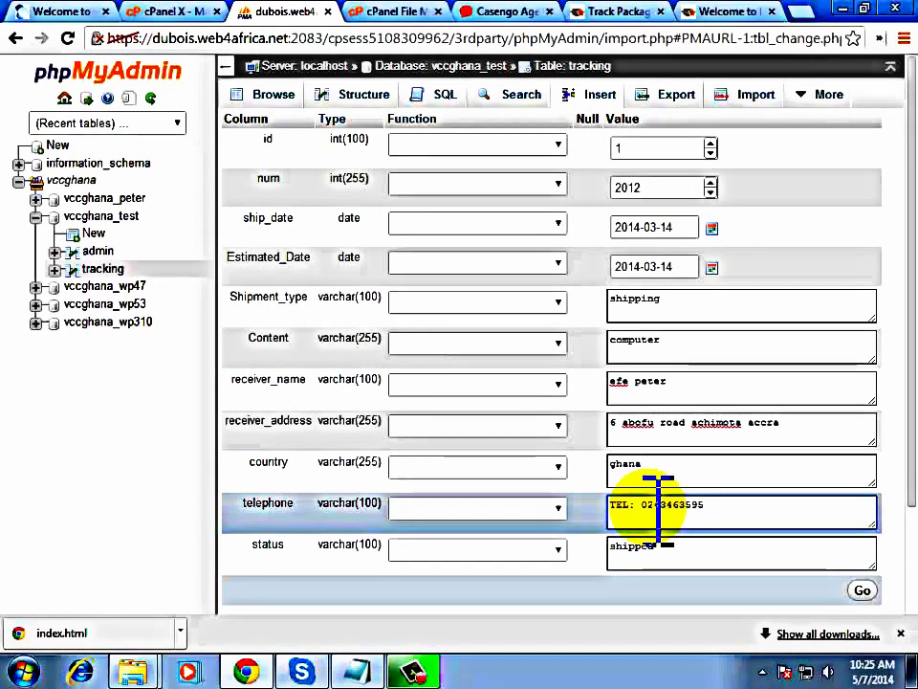
{"action": "left_click", "coordinate": [678, 545]}
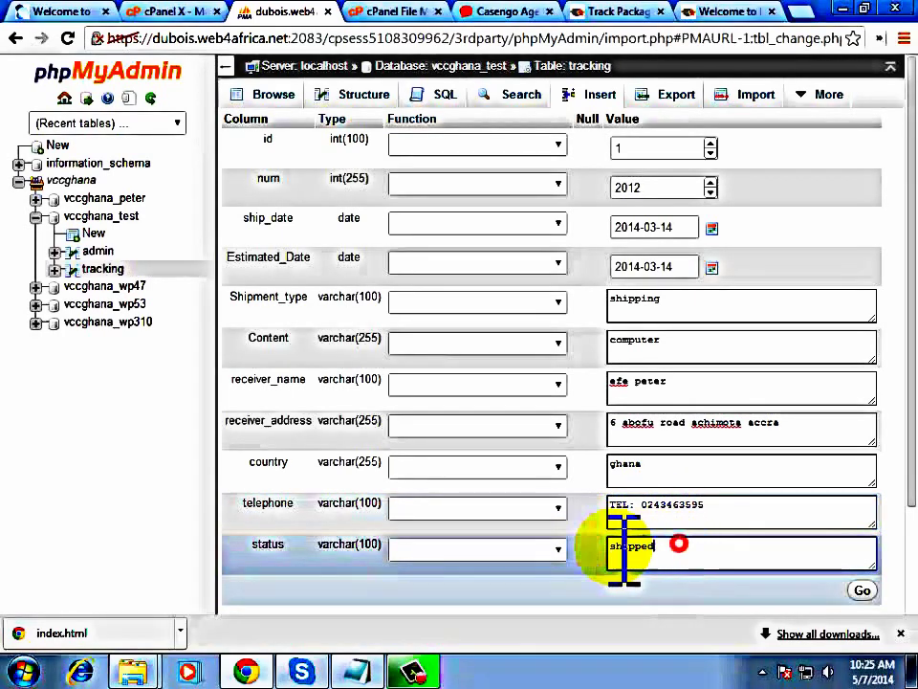
{"action": "double_click", "coordinate": [624, 548]}
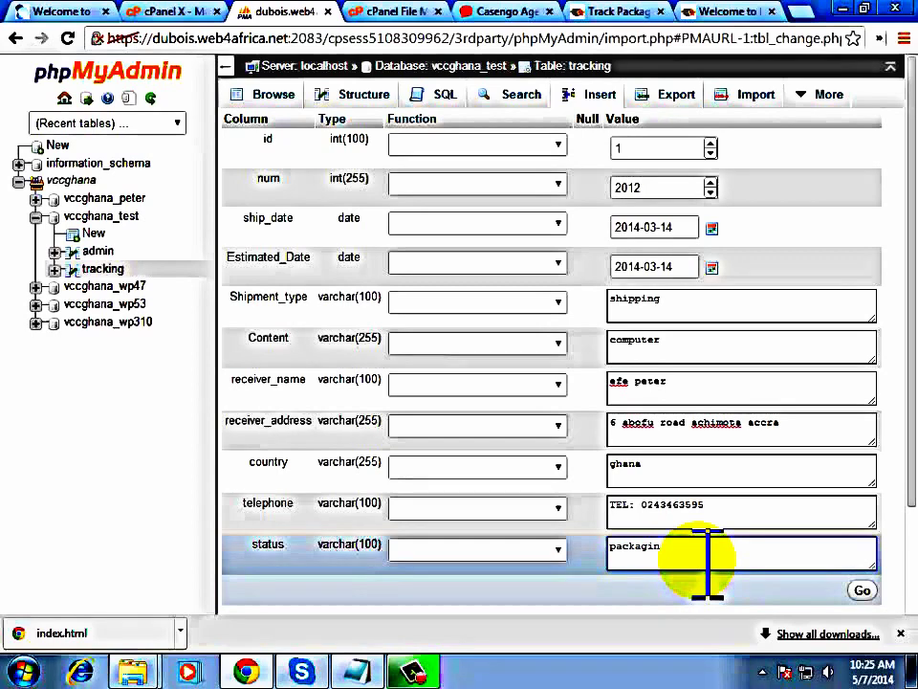
{"action": "scroll", "coordinate": [615, 574], "scroll_direction": "down", "scroll_amount": 3}
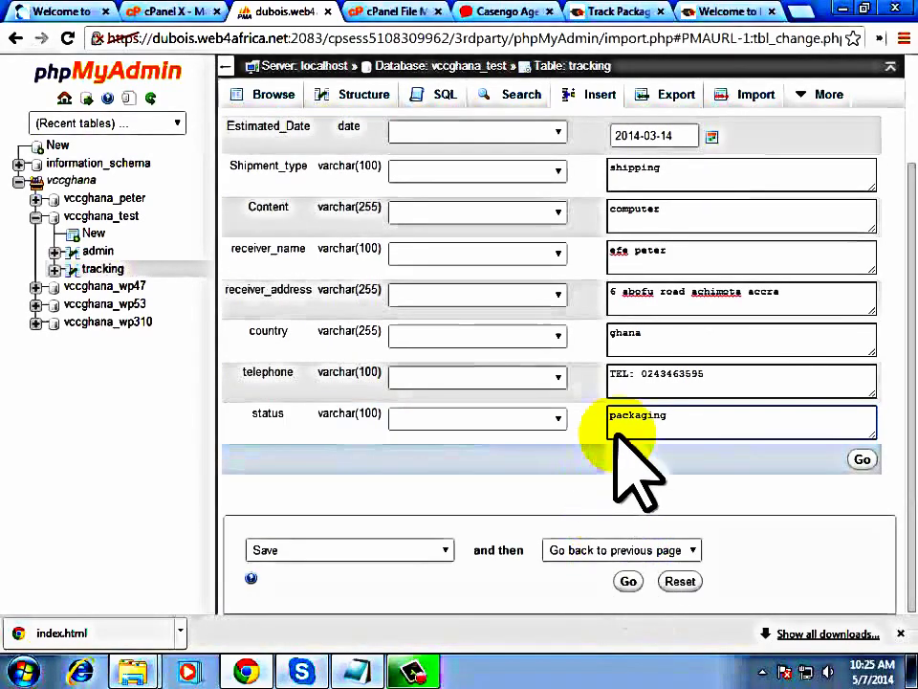
{"action": "scroll", "coordinate": [555, 373], "scroll_direction": "up", "scroll_amount": 3}
{"action": "scroll", "coordinate": [708, 440], "scroll_direction": "down", "scroll_amount": 3}
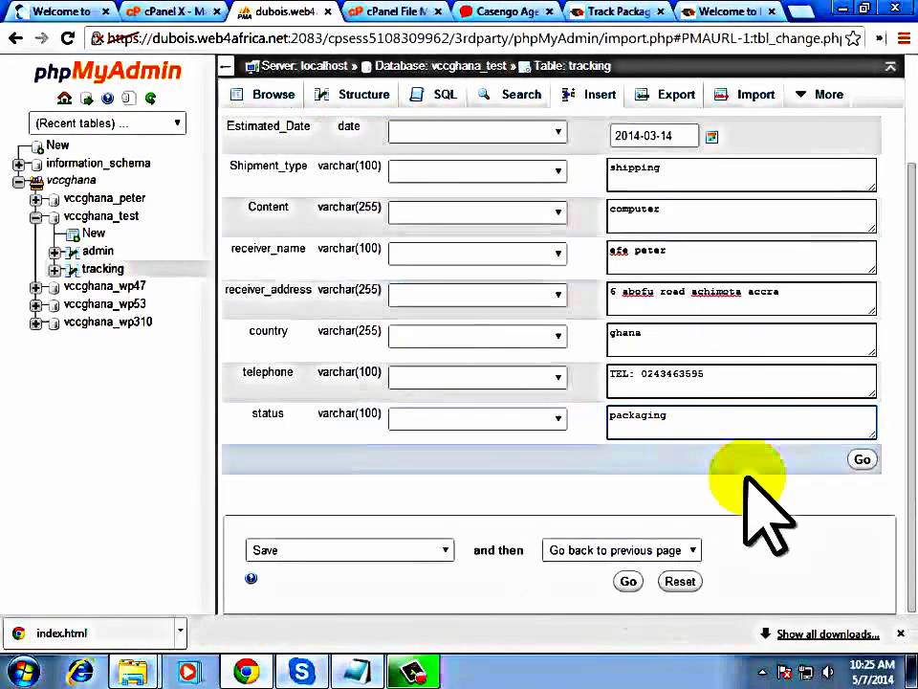
Save tracking record 1, then check the courier site's Track Package and Home pages
{"action": "left_click", "coordinate": [862, 460]}
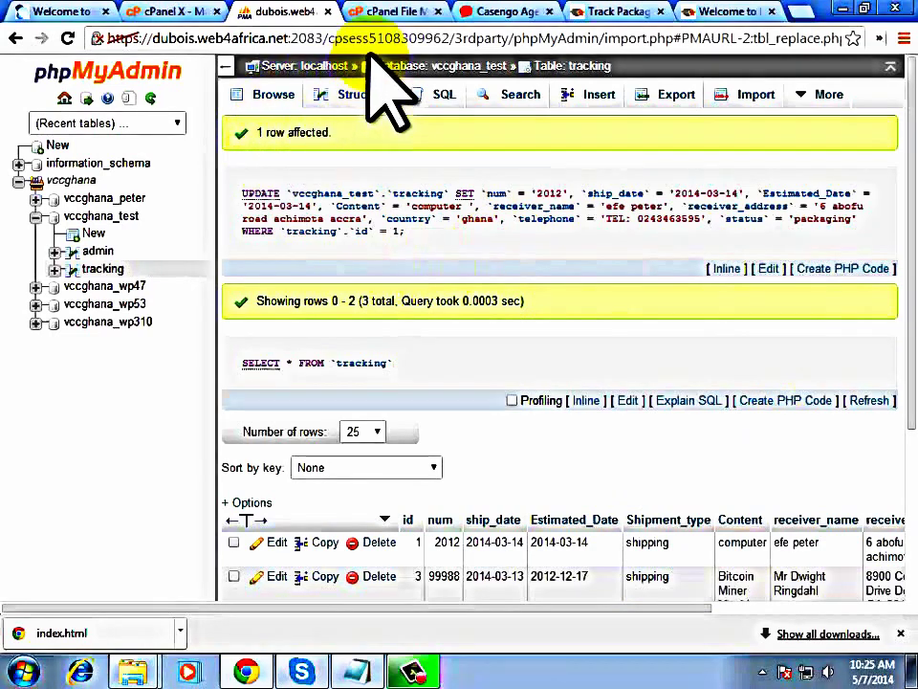
{"action": "left_click", "coordinate": [627, 14]}
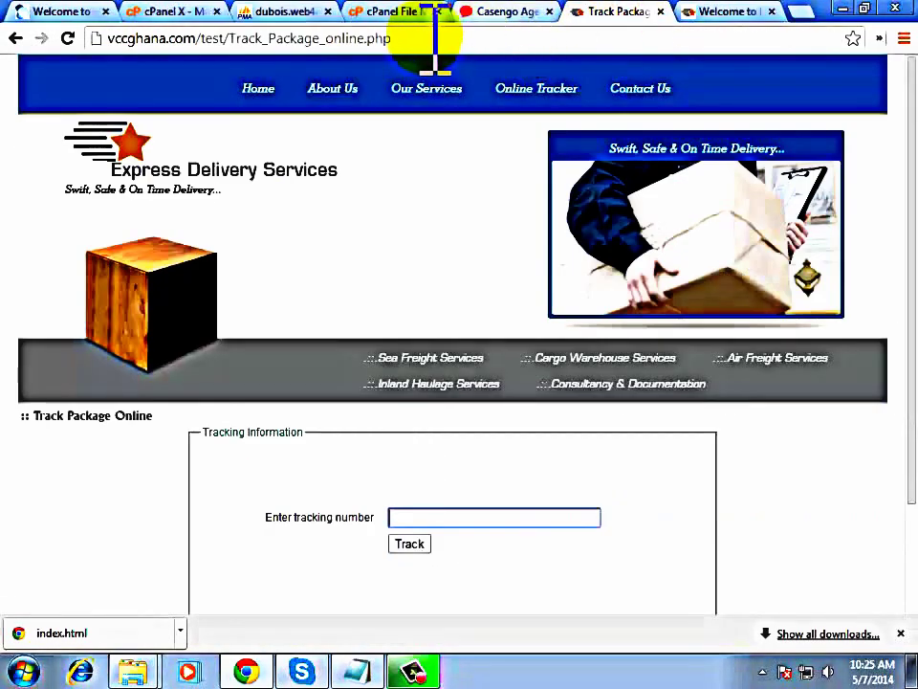
{"action": "left_click", "coordinate": [251, 84]}
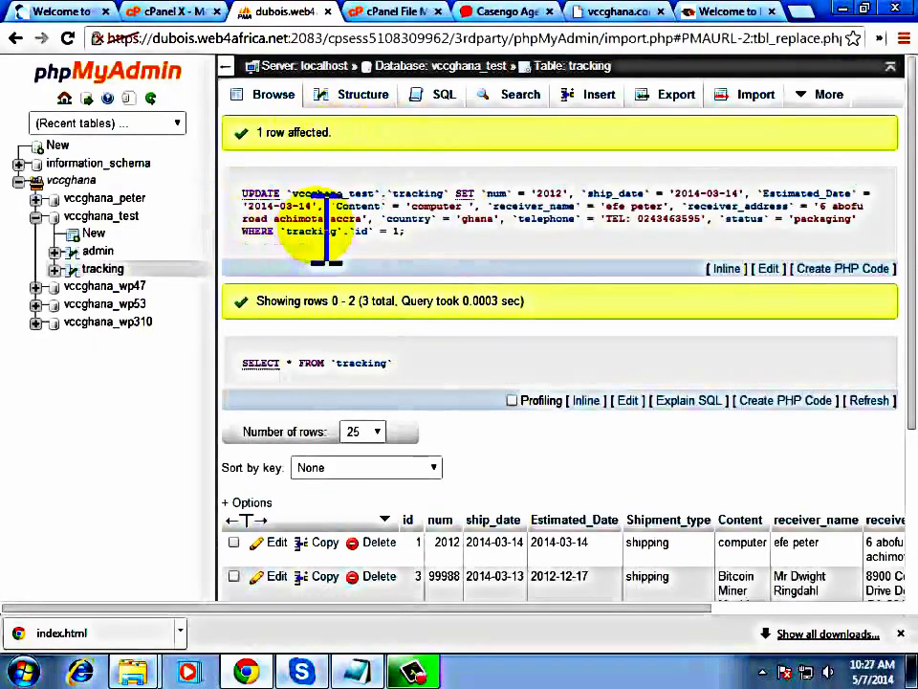
Browse to public_html/test/admin/Connection in File Manager and select config.php
{"action": "left_click", "coordinate": [363, 14]}
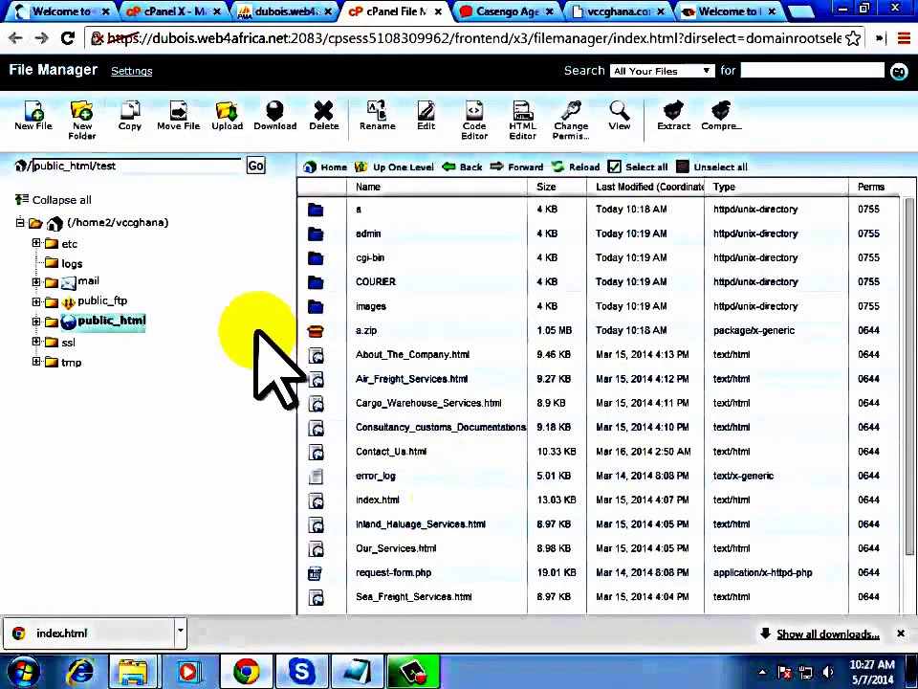
{"action": "left_click", "coordinate": [65, 323]}
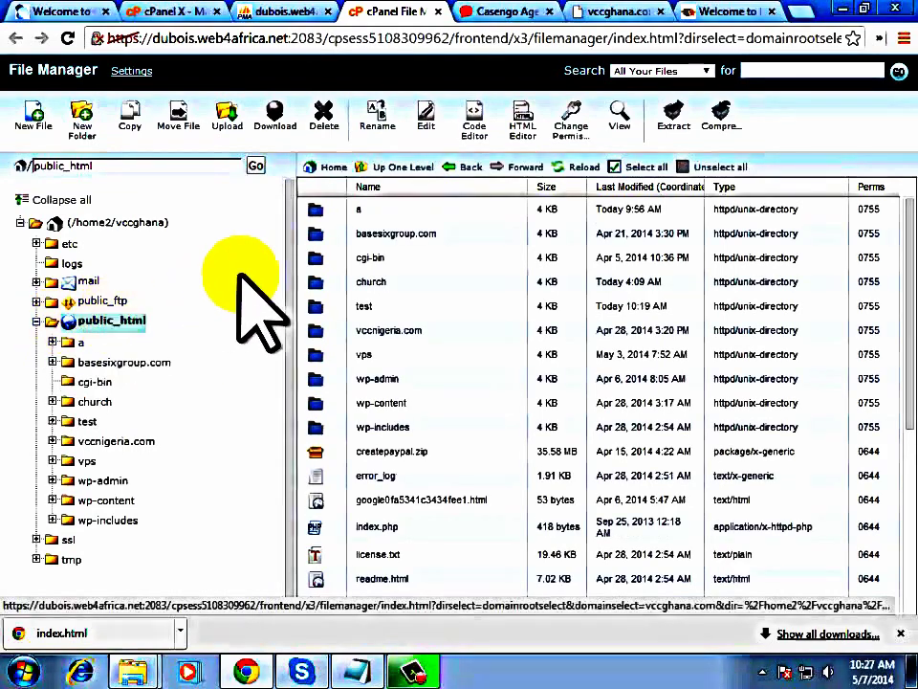
{"action": "double_click", "coordinate": [317, 307]}
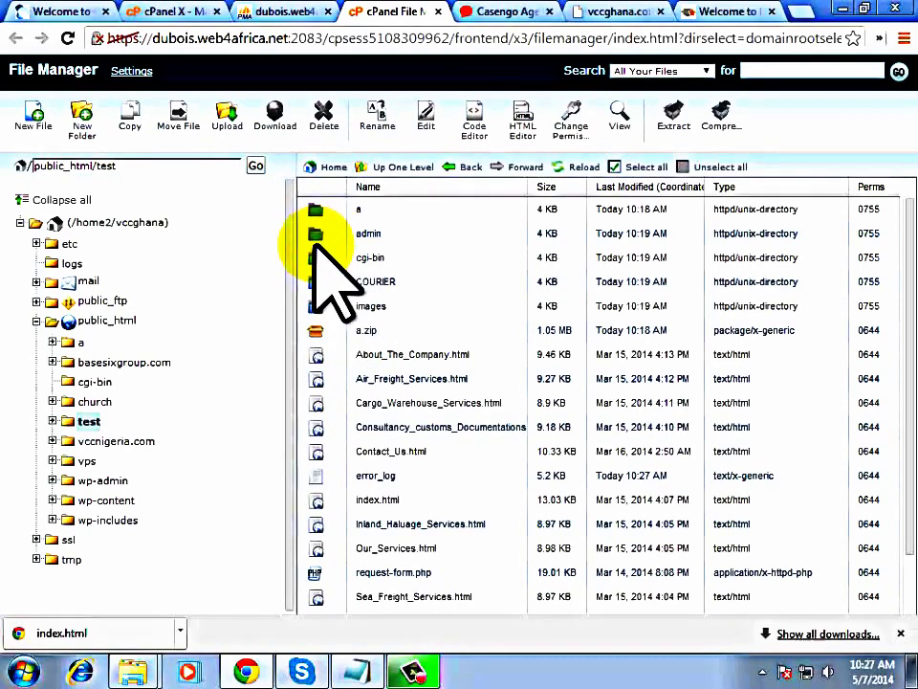
{"action": "left_click", "coordinate": [317, 234]}
{"action": "left_click", "coordinate": [318, 234]}
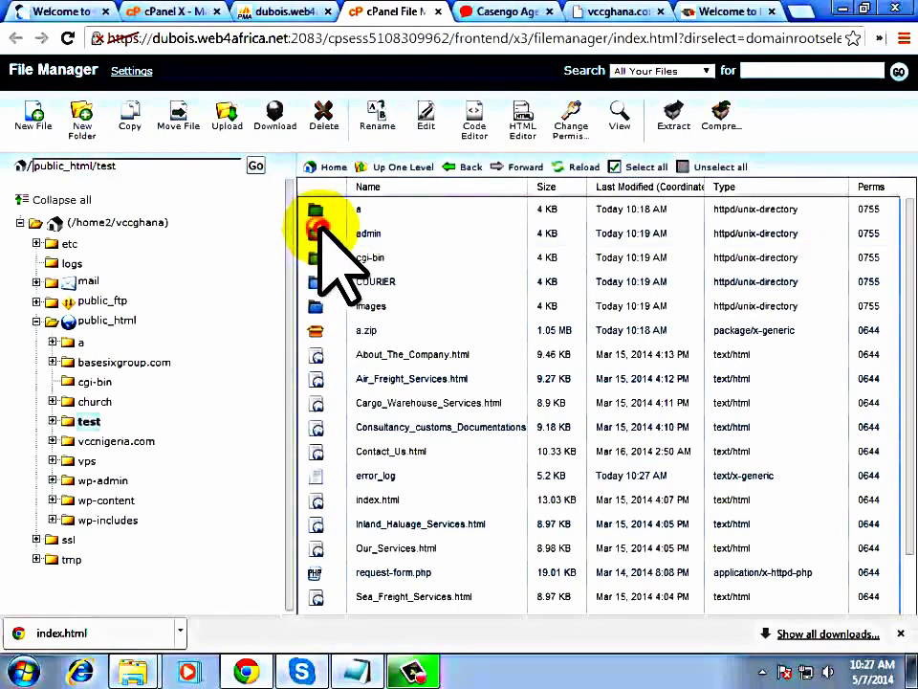
{"action": "left_click", "coordinate": [319, 235]}
{"action": "double_click", "coordinate": [320, 235]}
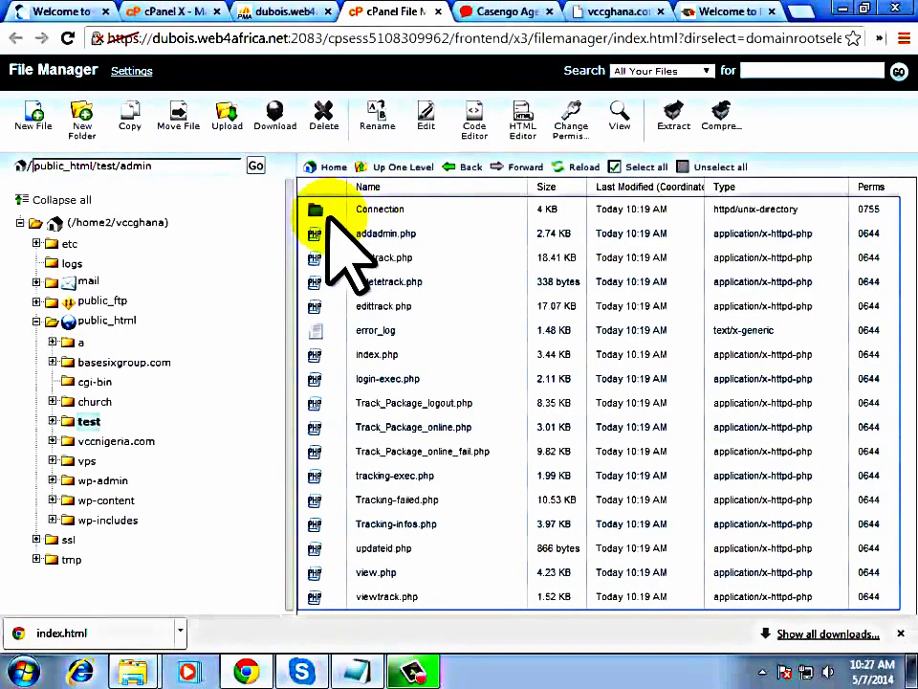
{"action": "double_click", "coordinate": [323, 214]}
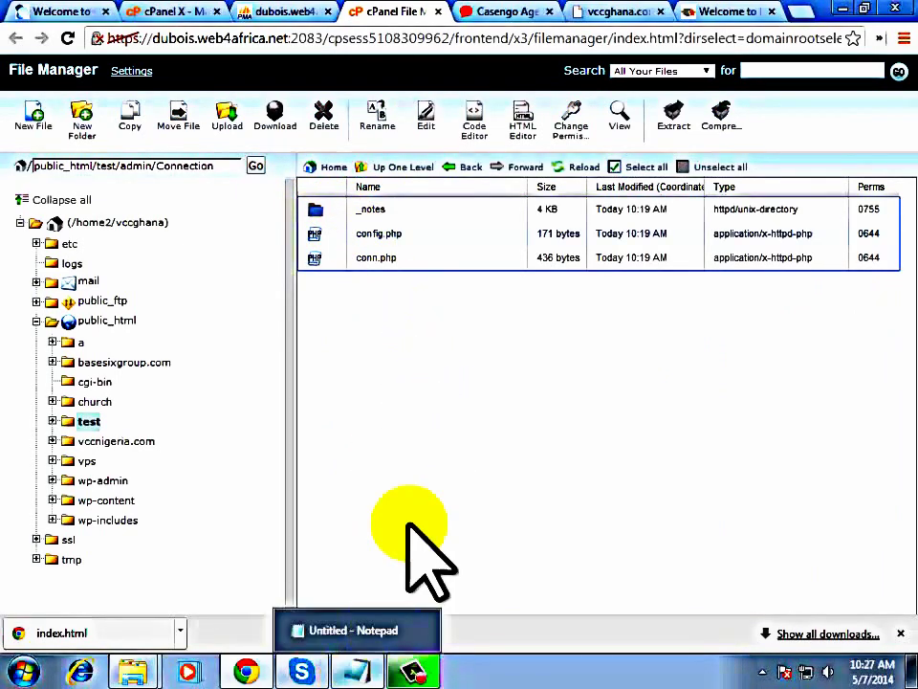
{"action": "left_click", "coordinate": [325, 234]}
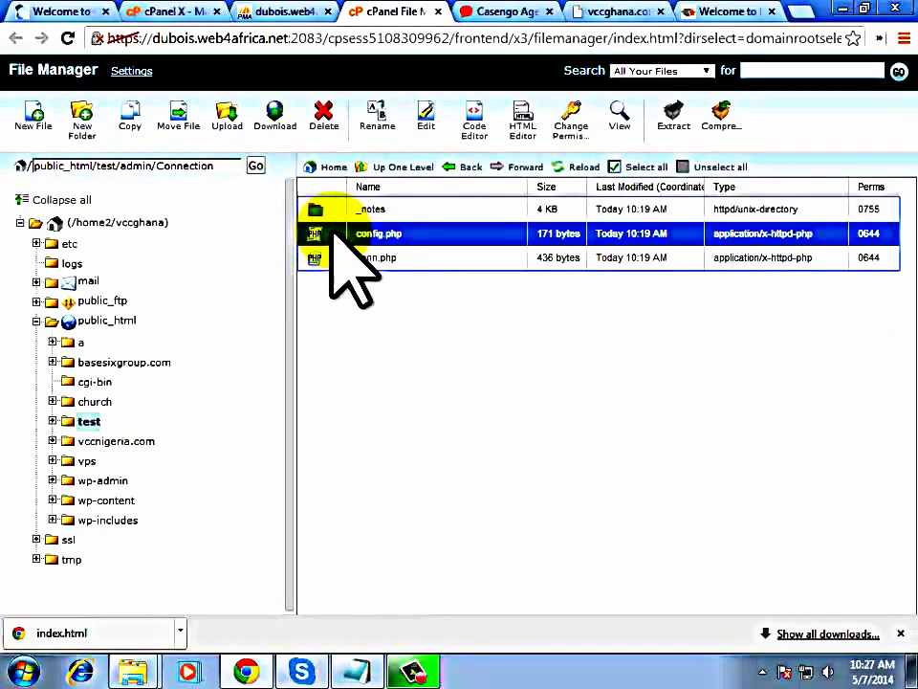
Open config.php, then conn.php, each in its own text editor tab
{"action": "left_click", "coordinate": [422, 122]}
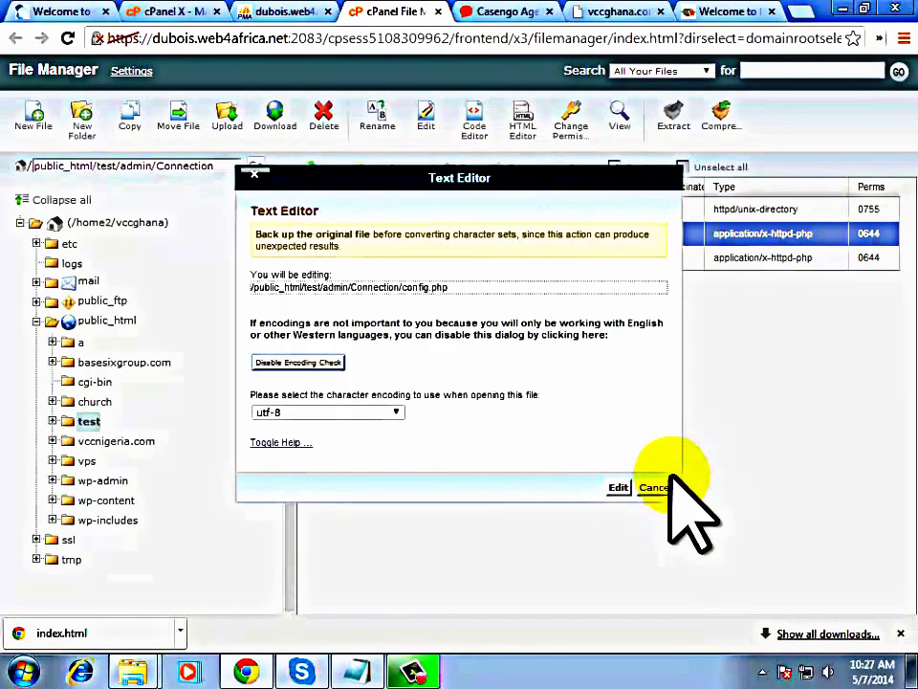
{"action": "left_click", "coordinate": [617, 489]}
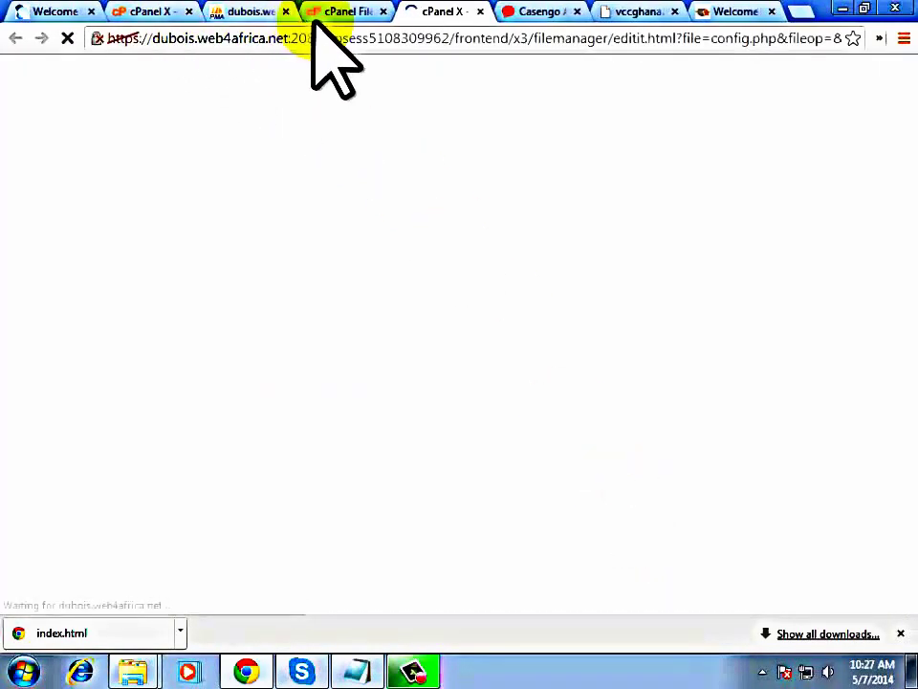
{"action": "left_click", "coordinate": [317, 21]}
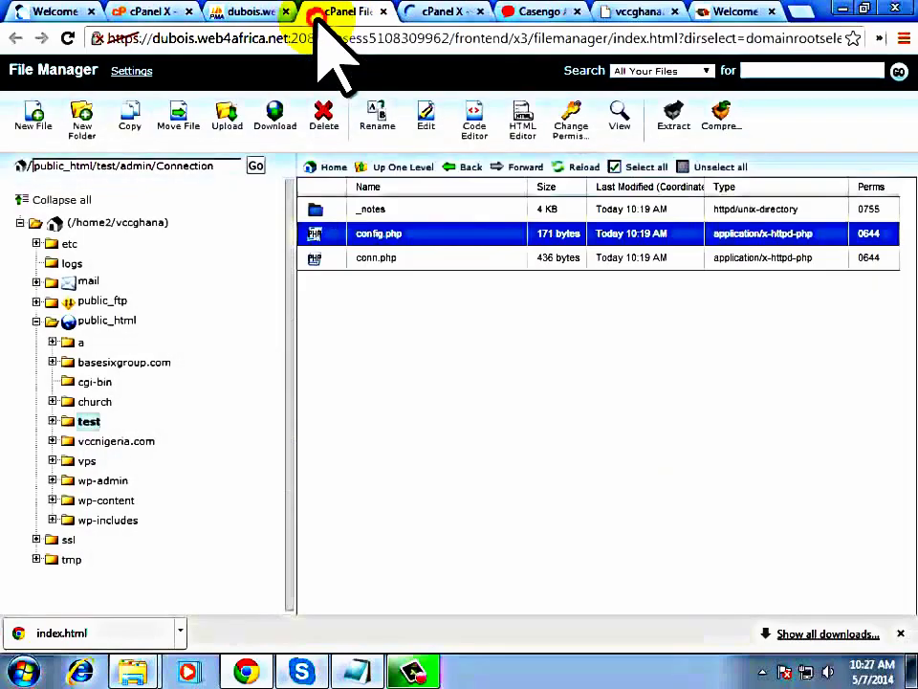
{"action": "left_click", "coordinate": [382, 259]}
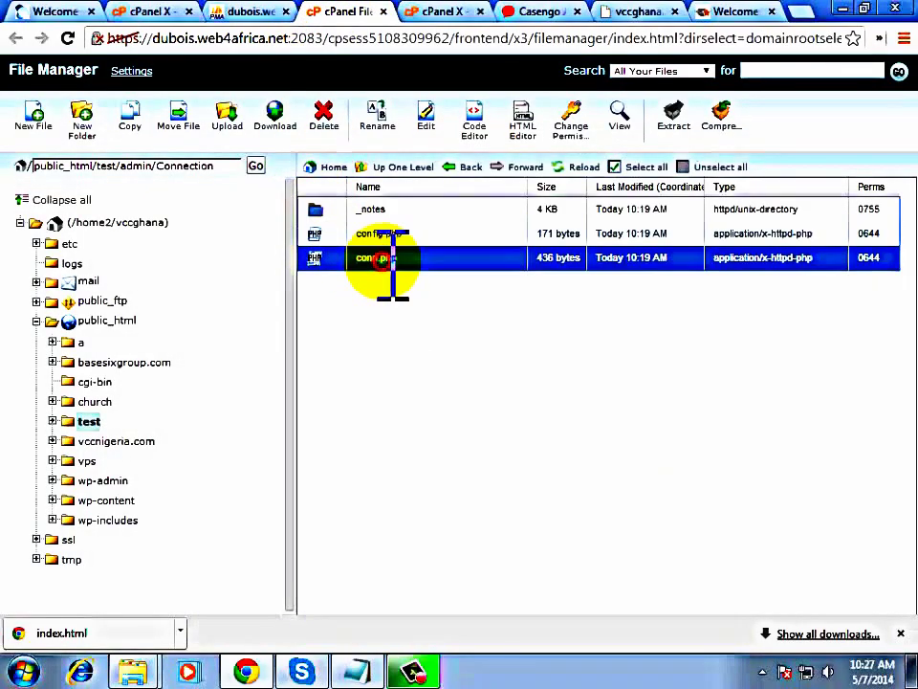
{"action": "left_click", "coordinate": [427, 113]}
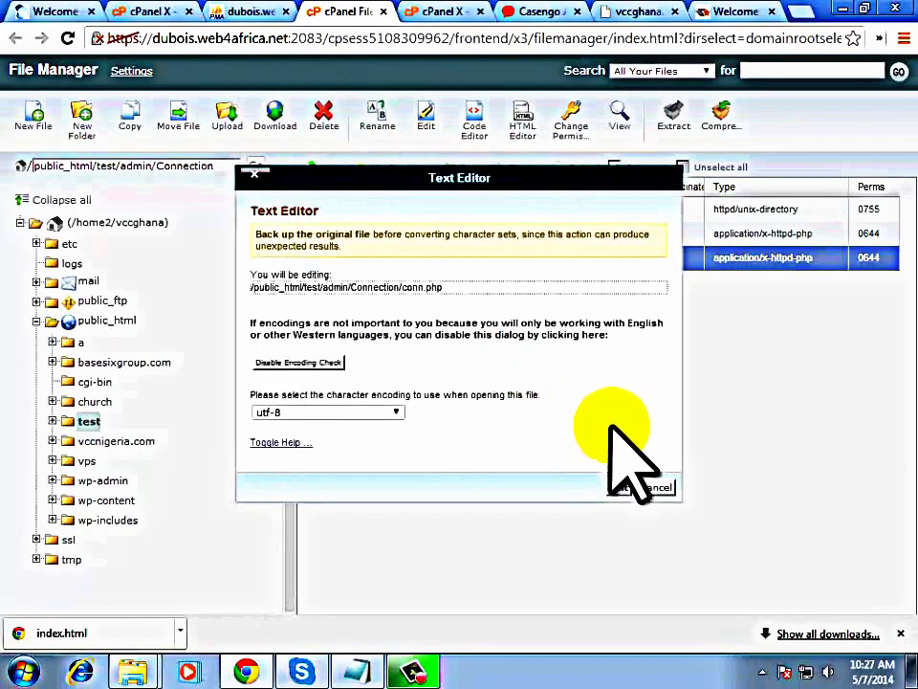
{"action": "left_click", "coordinate": [615, 490]}
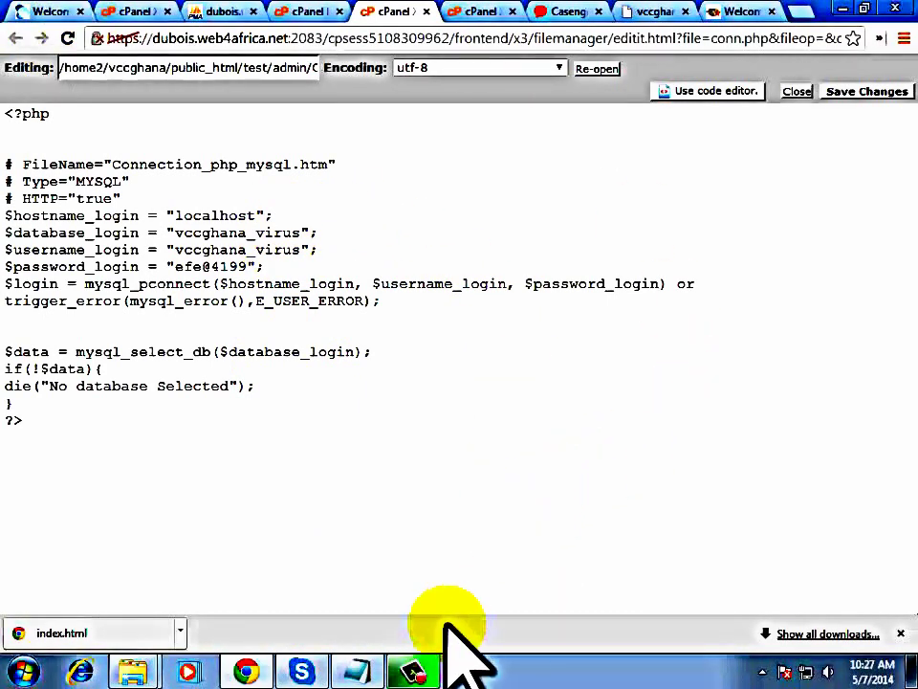
Replace conn.php's password with the new database password from the Notepad note and save
{"action": "left_click", "coordinate": [373, 658]}
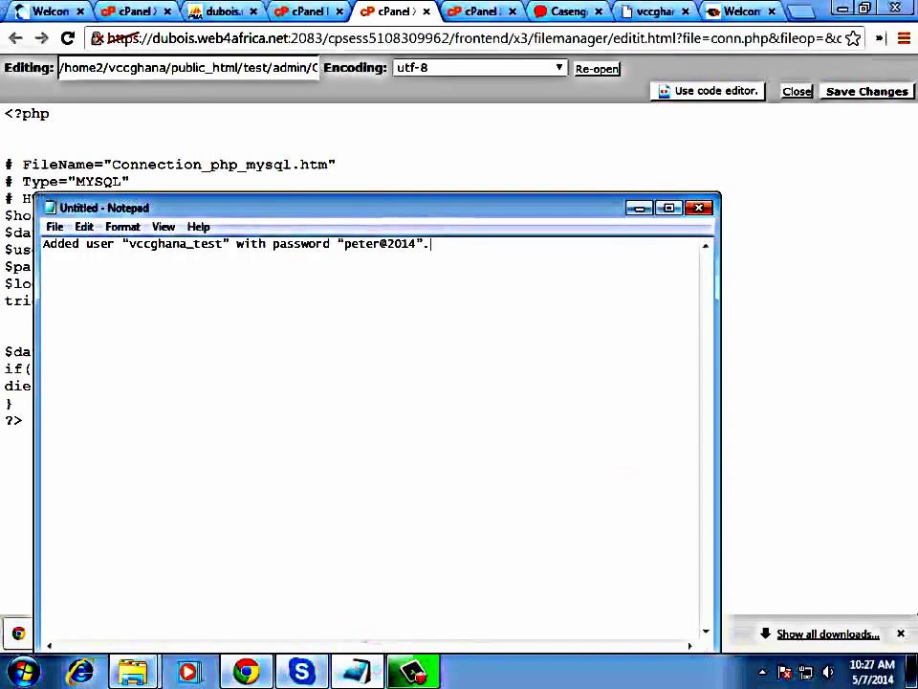
{"action": "left_click_drag", "start_coordinate": [418, 244], "coordinate": [353, 246]}
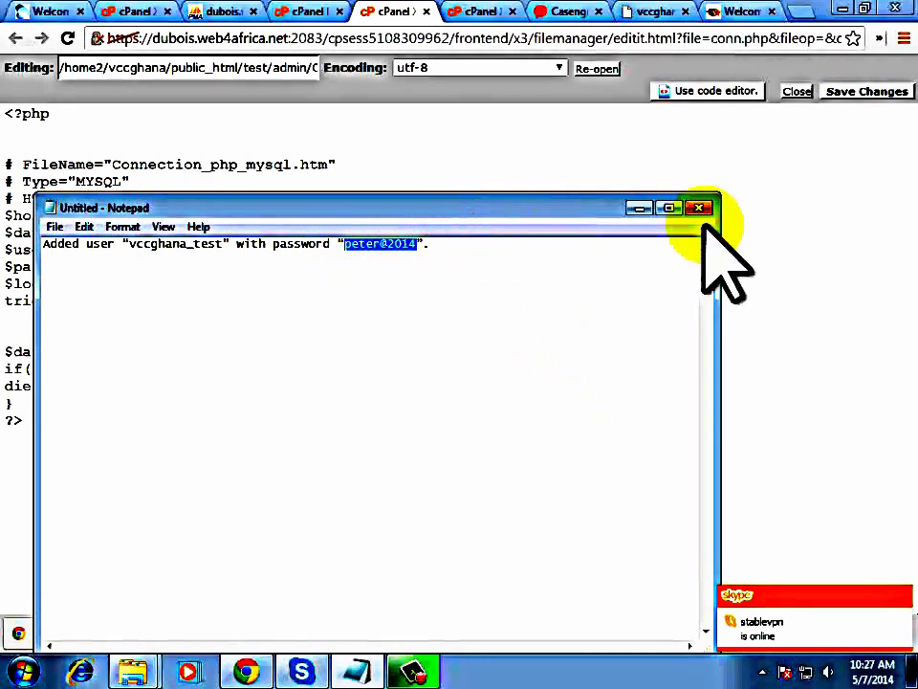
{"action": "left_click", "coordinate": [637, 207]}
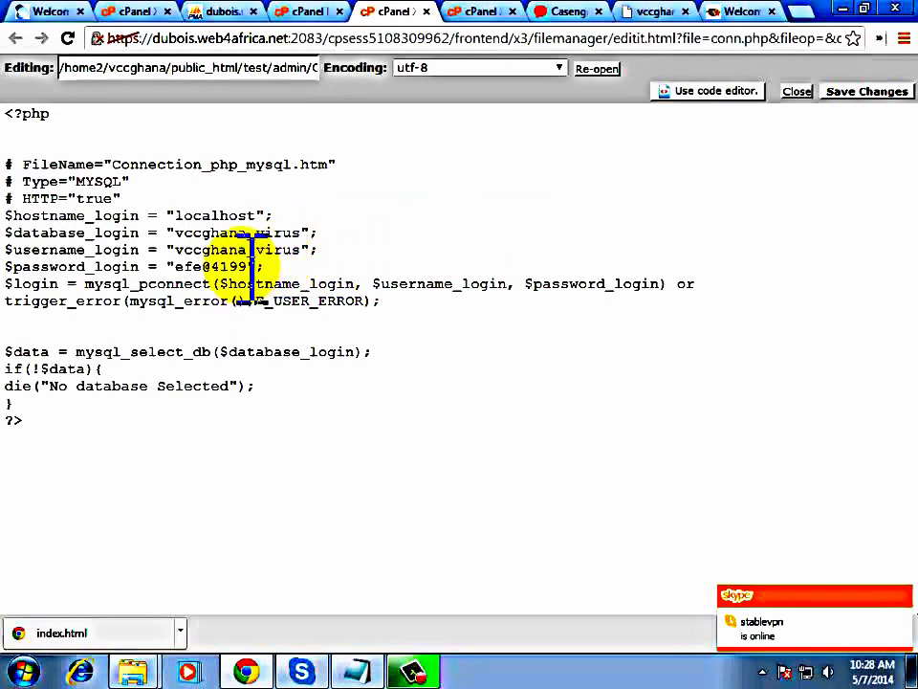
{"action": "left_click_drag", "start_coordinate": [247, 266], "coordinate": [177, 268]}
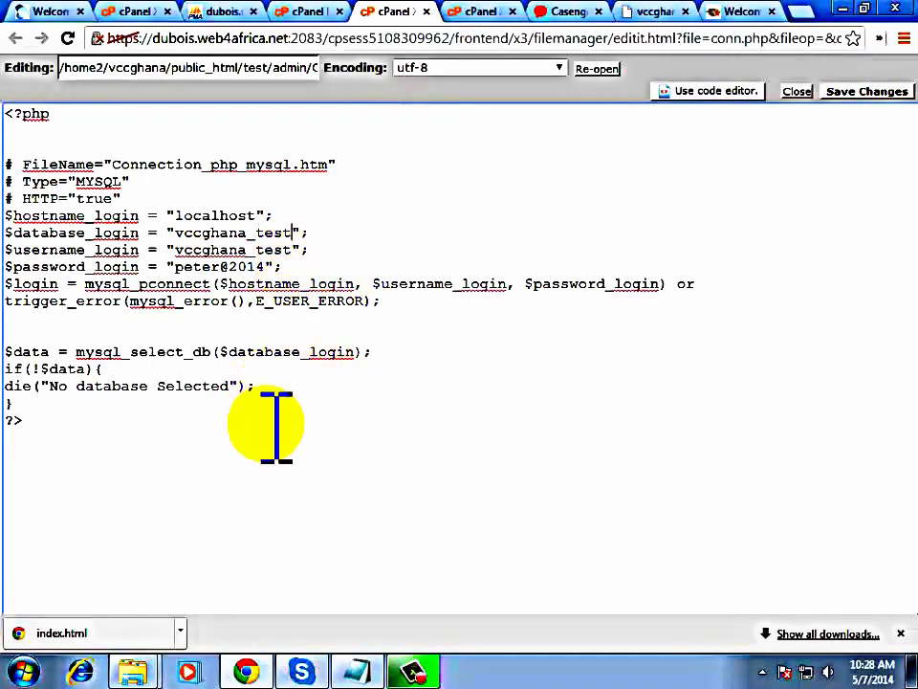
{"action": "left_click", "coordinate": [866, 91]}
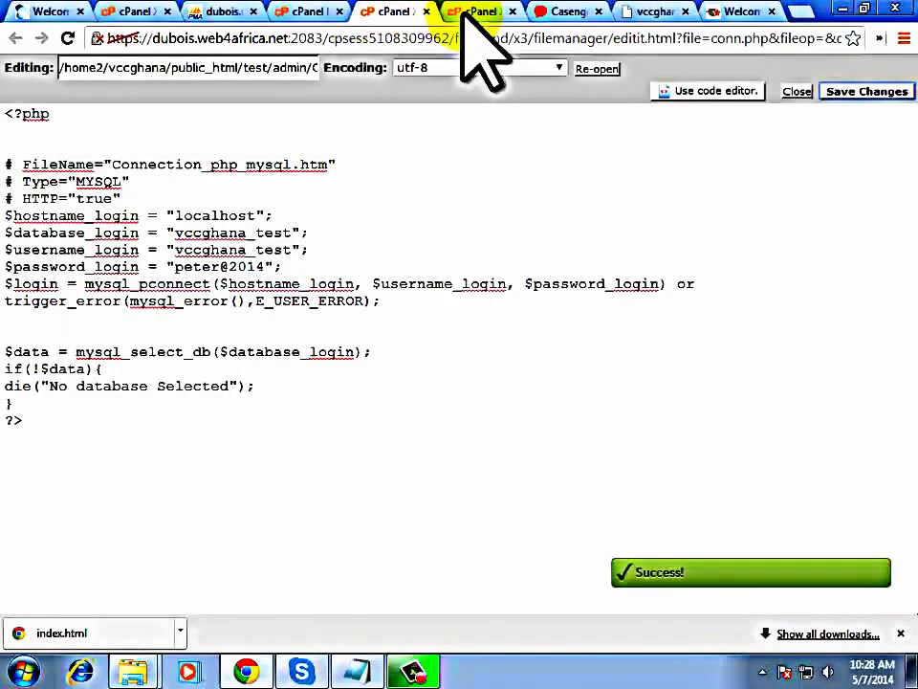
Update config.php's DB_PASSWORD, set DB_USER and DB_DATABASE to vccghana_test, and save
{"action": "left_click", "coordinate": [463, 12]}
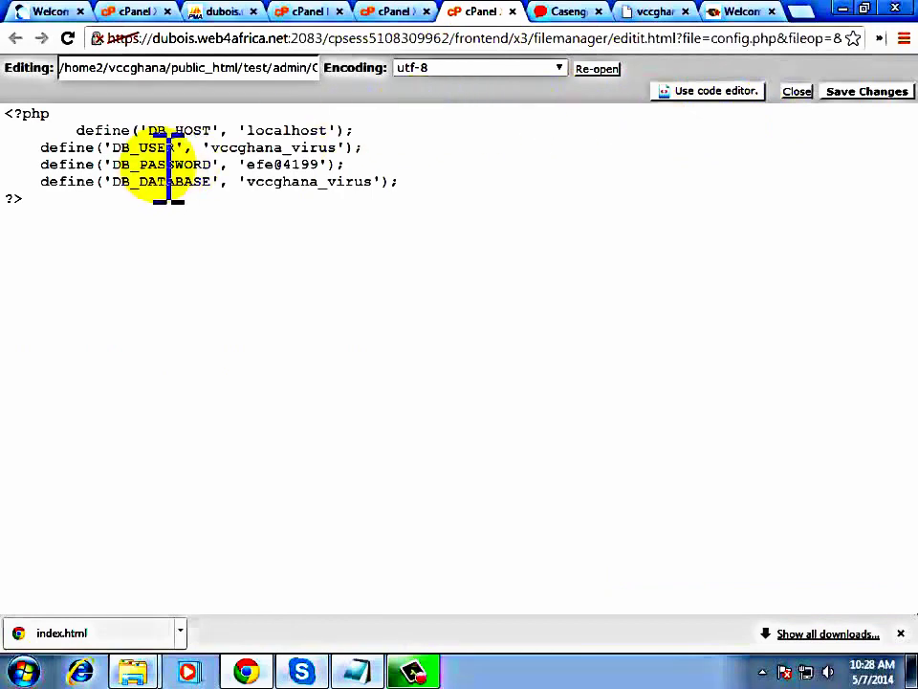
{"action": "left_click_drag", "start_coordinate": [333, 150], "coordinate": [265, 164]}
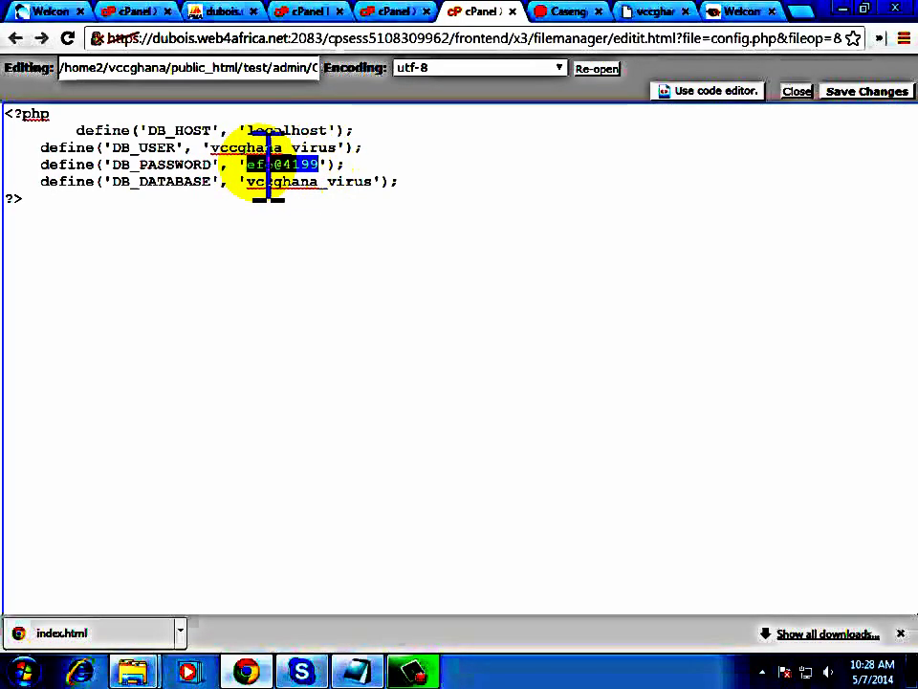
{"action": "left_click_drag", "start_coordinate": [373, 182], "coordinate": [344, 181]}
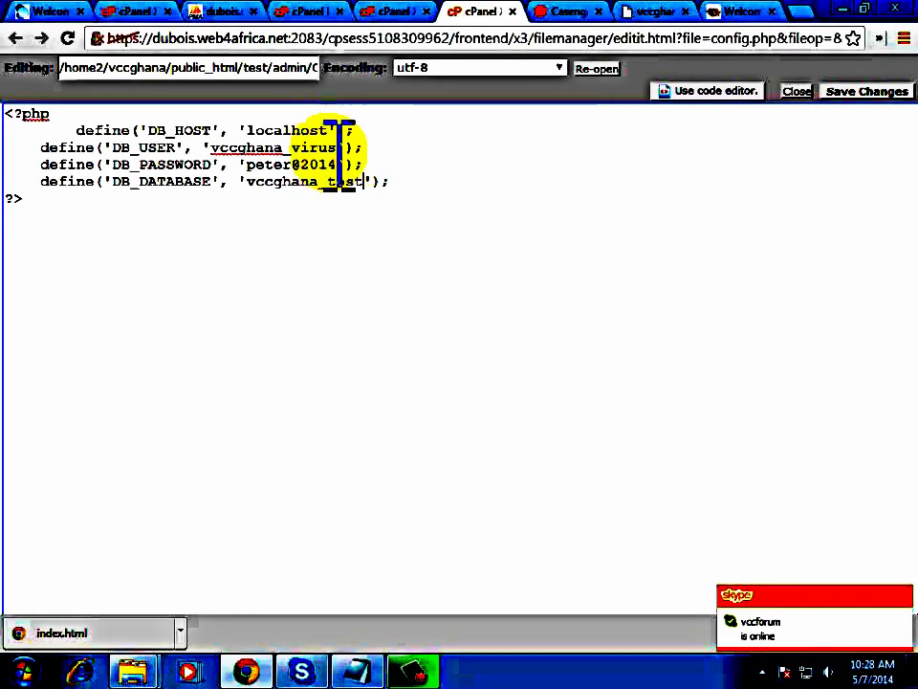
{"action": "left_click_drag", "start_coordinate": [340, 148], "coordinate": [291, 148]}
{"action": "type", "text": "test"}
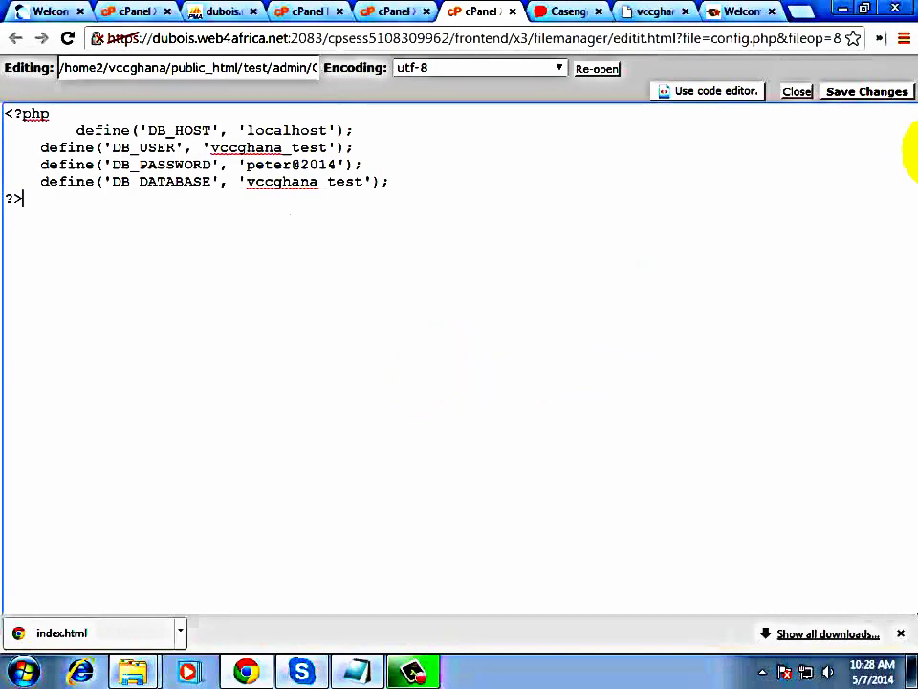
{"action": "left_click", "coordinate": [887, 93]}
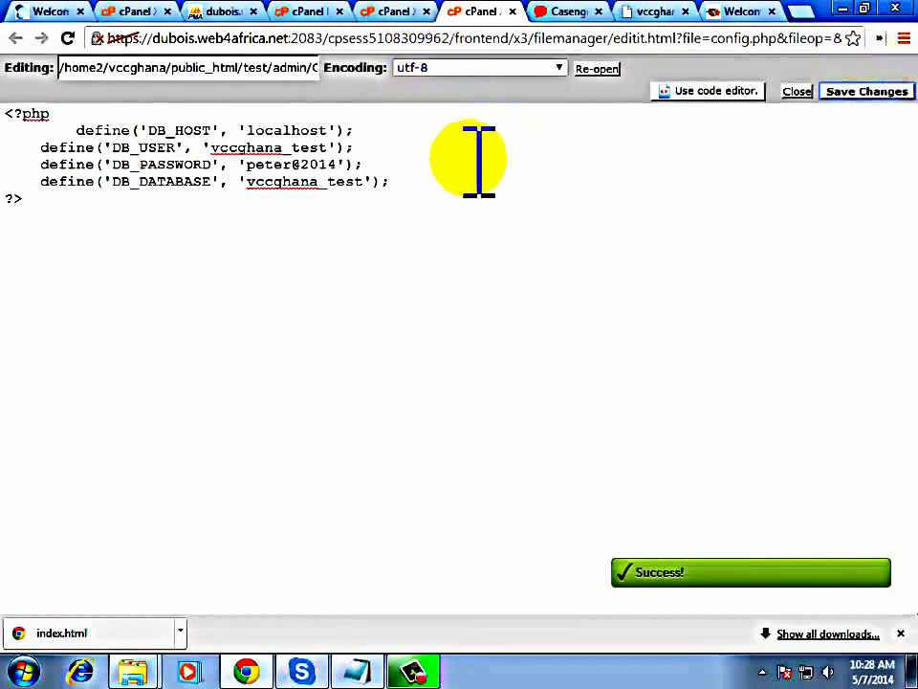
Re-save conn.php in the editor to make sure its changes are stored
{"action": "left_click", "coordinate": [393, 13]}
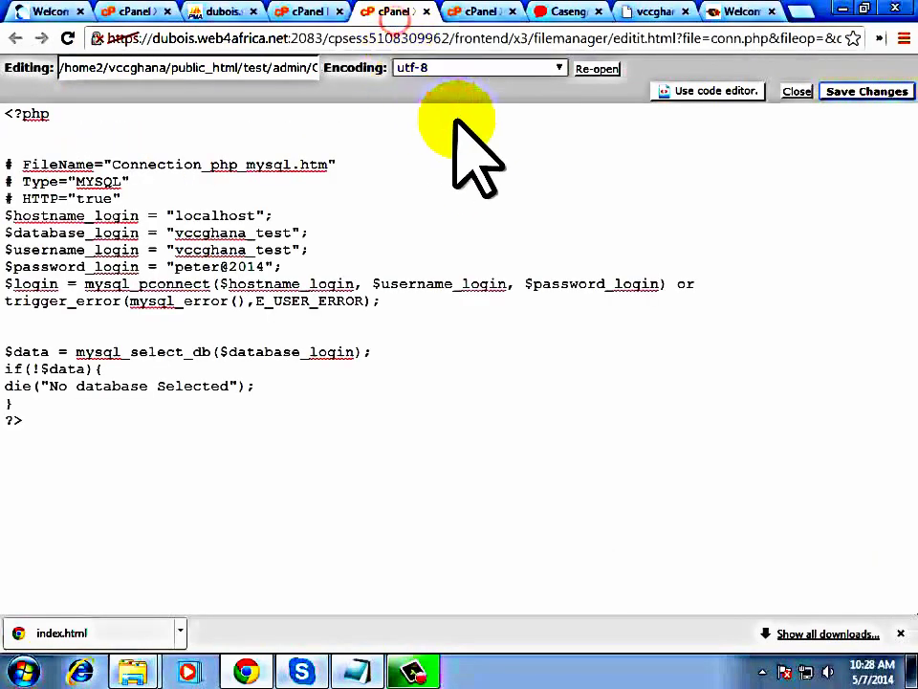
{"action": "left_click", "coordinate": [886, 92]}
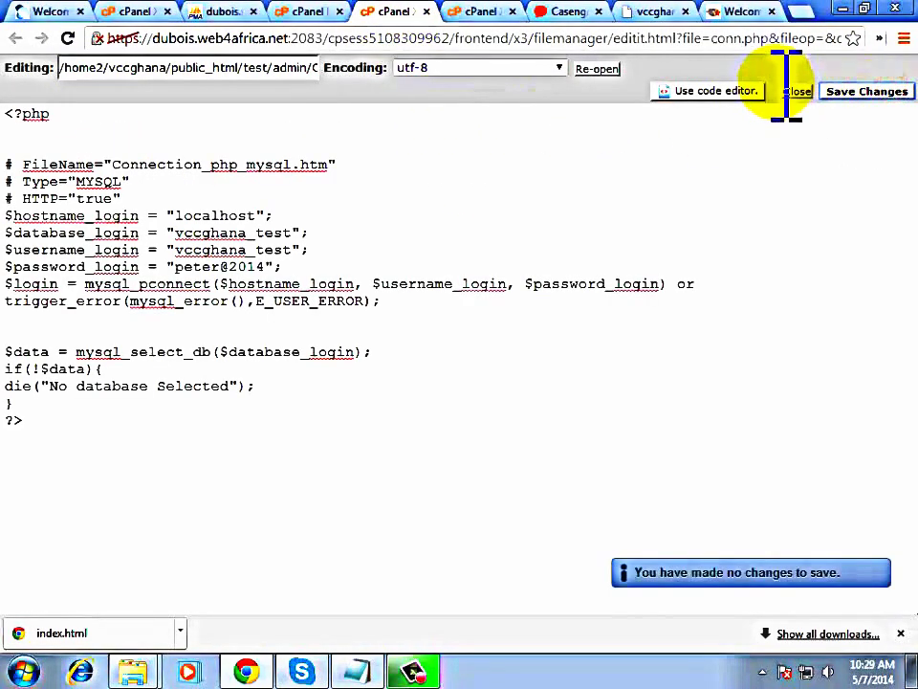
{"action": "left_click", "coordinate": [719, 14]}
In a new tab, load vccghana.com/test and go to its Online Tracker page
{"action": "left_click", "coordinate": [800, 12]}
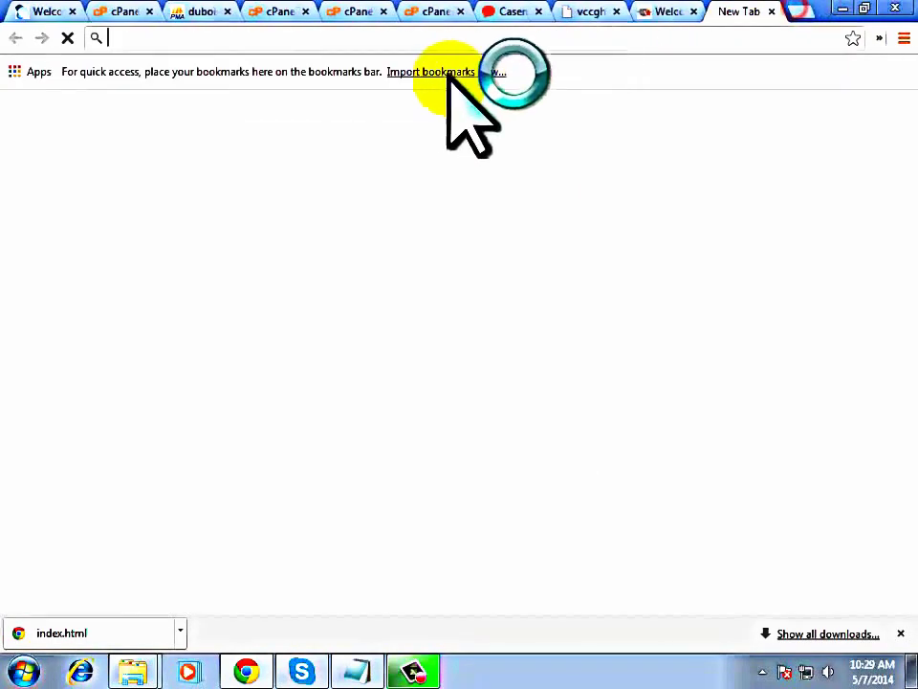
{"action": "type", "text": "vccghana"}
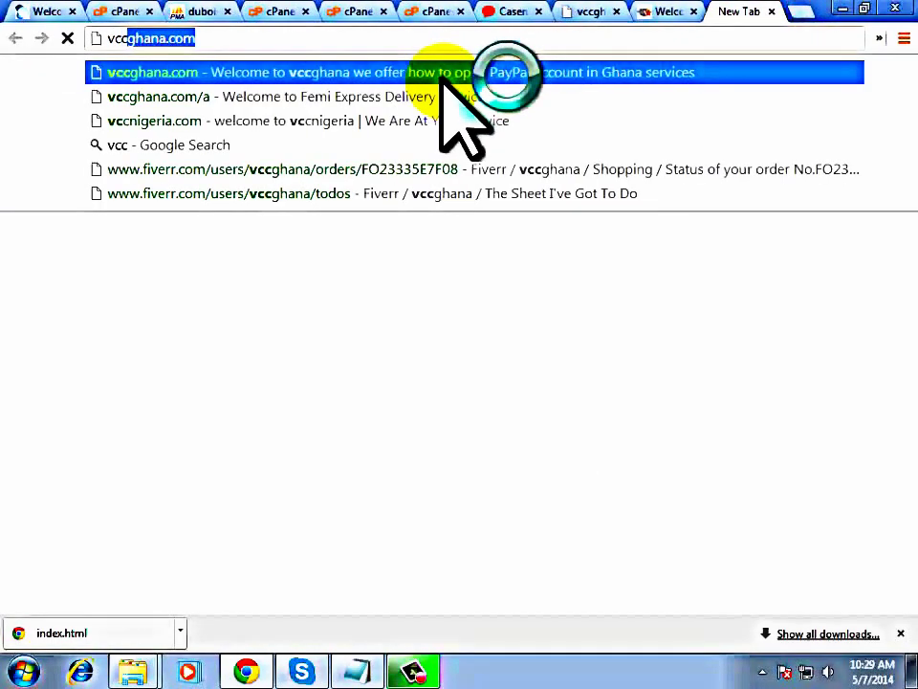
{"action": "type", "text": ".com/"}
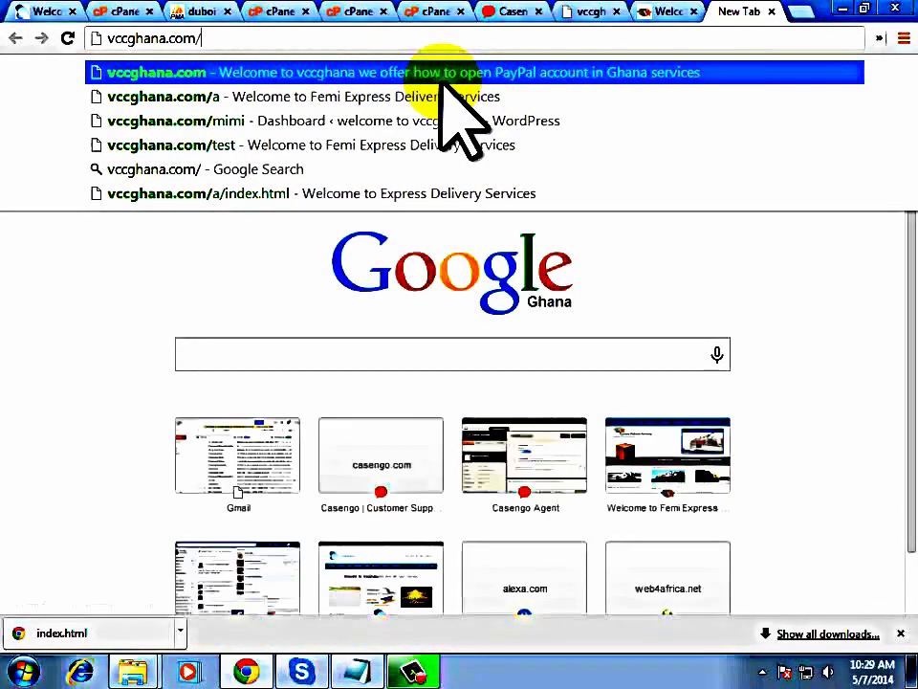
{"action": "key", "text": "BackSpace"}
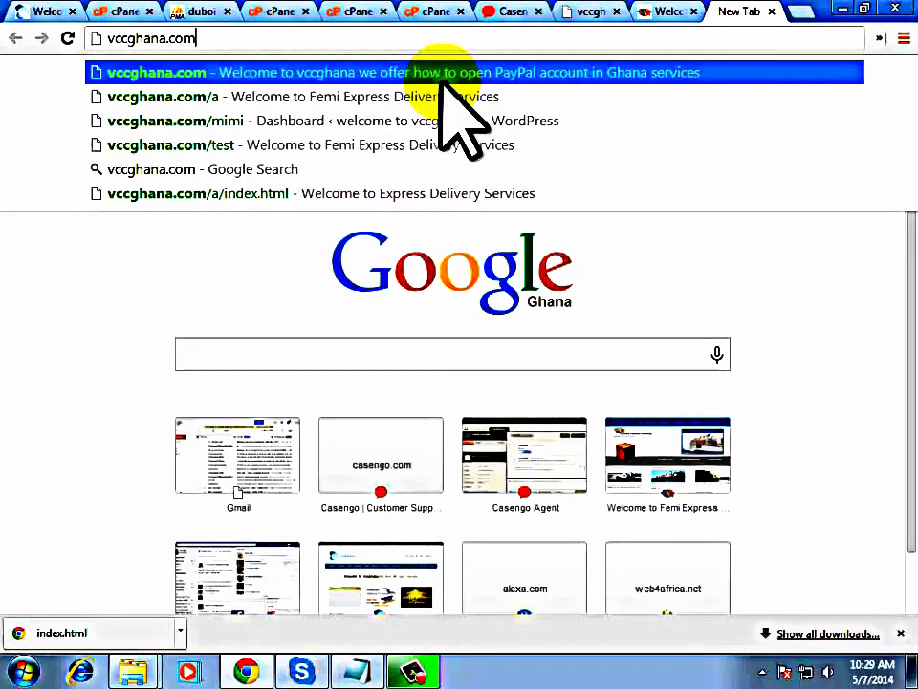
{"action": "left_click", "coordinate": [403, 144]}
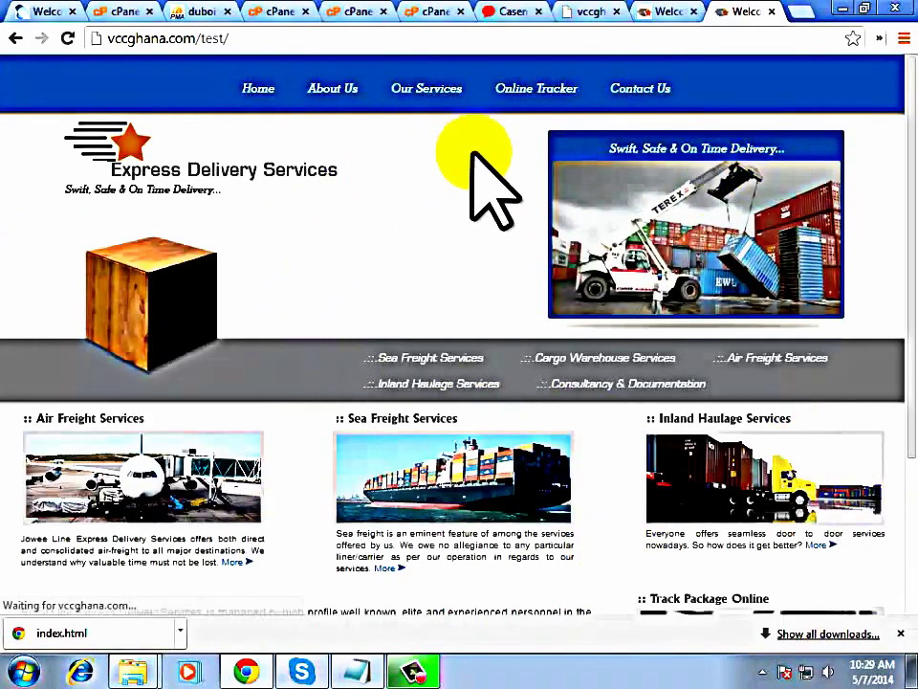
{"action": "left_click", "coordinate": [511, 88]}
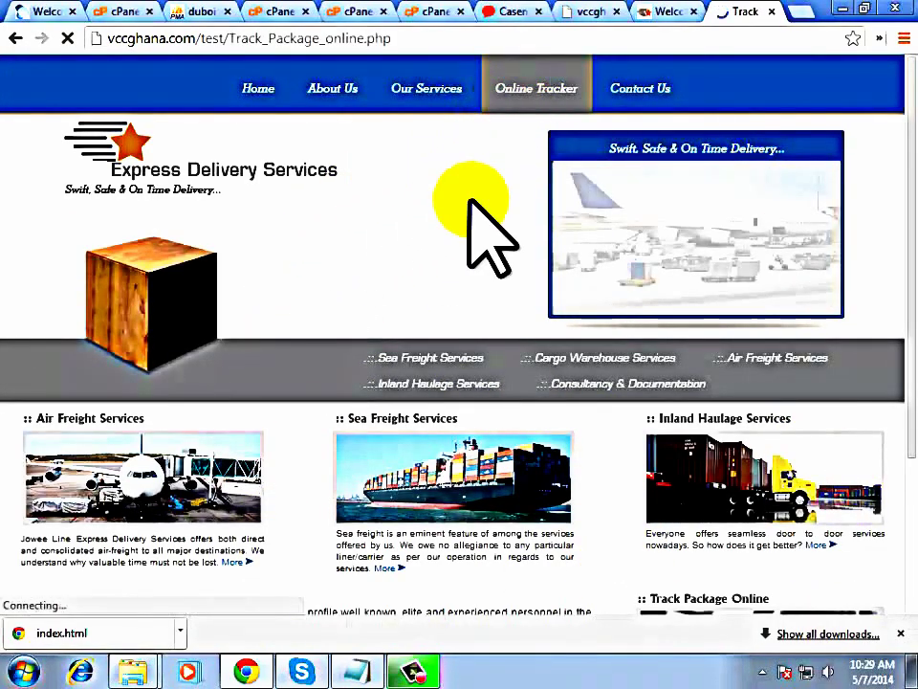